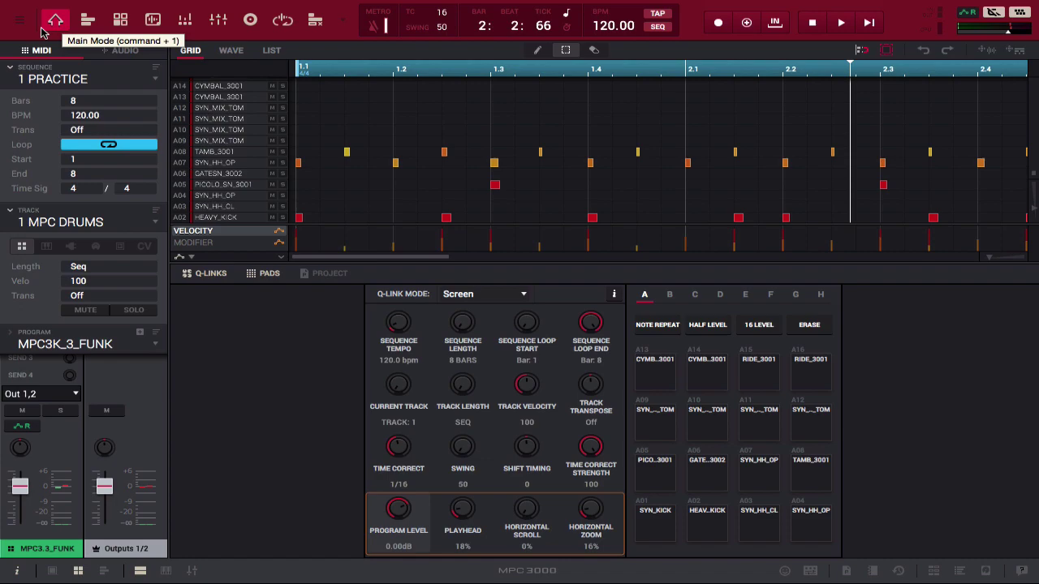
# - Play the sequence once to audition the beat, then stop playback
pyautogui.press('space')
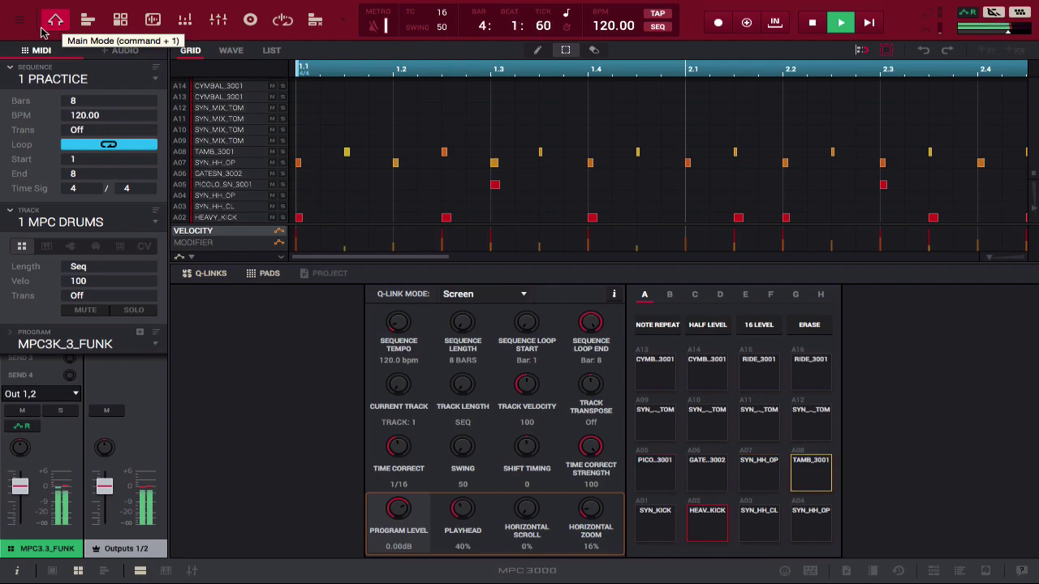
pyautogui.press('space')
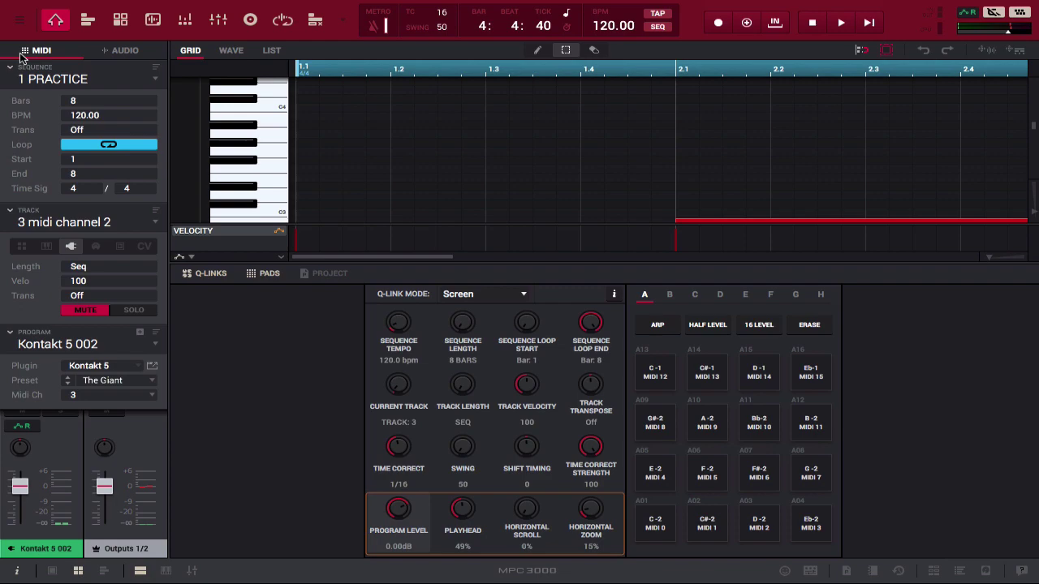
# - Unmute track 3 midi channel 2 and audition the sequence with it
pyautogui.click(81, 310)
pyautogui.press('space')
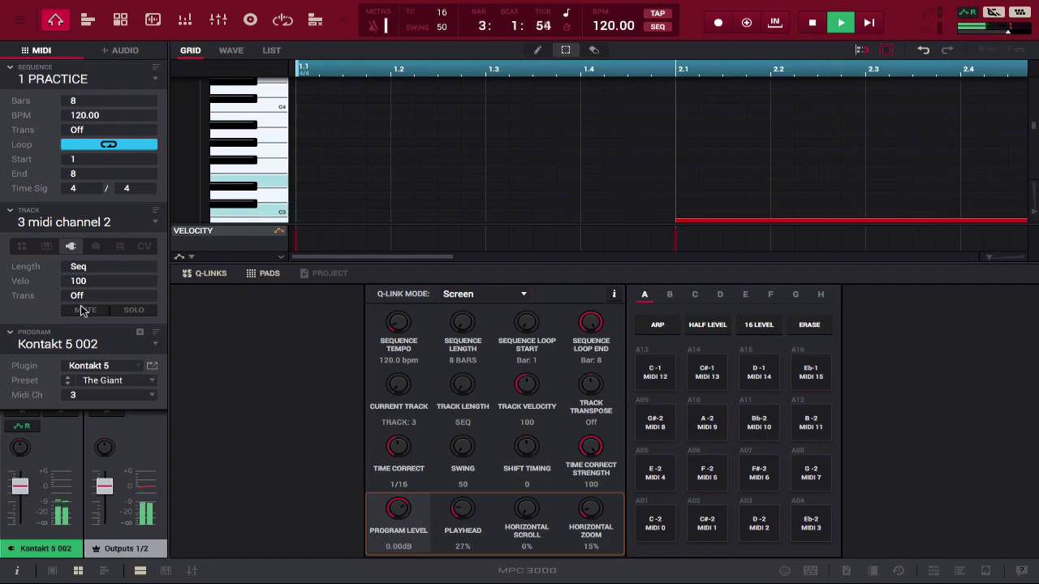
pyautogui.press('space')
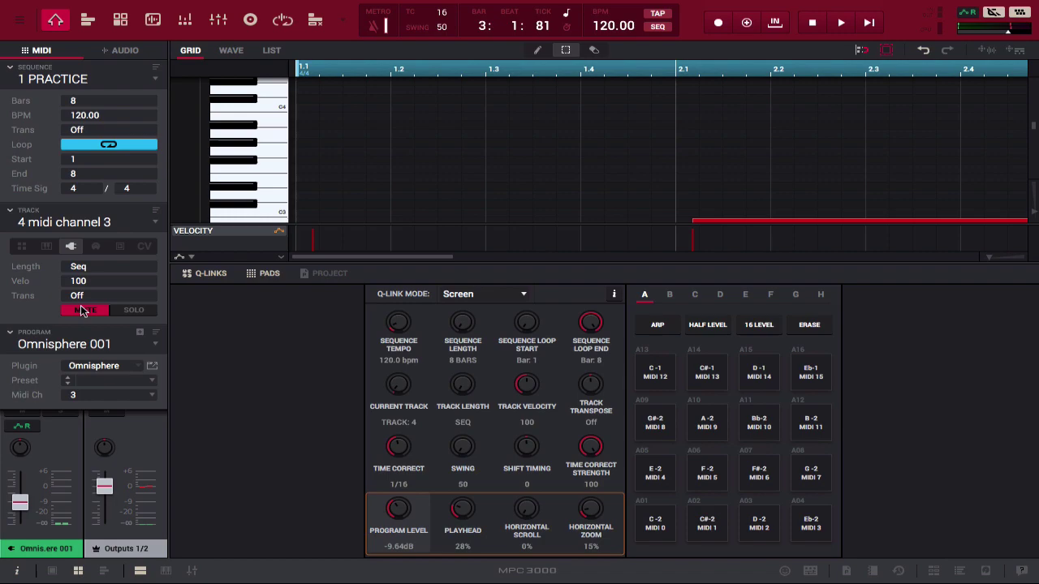
# - Unmute track 4 midi channel 3, audition it, and return to track 1 MPC DRUMS
pyautogui.click(84, 310)
pyautogui.press('space')
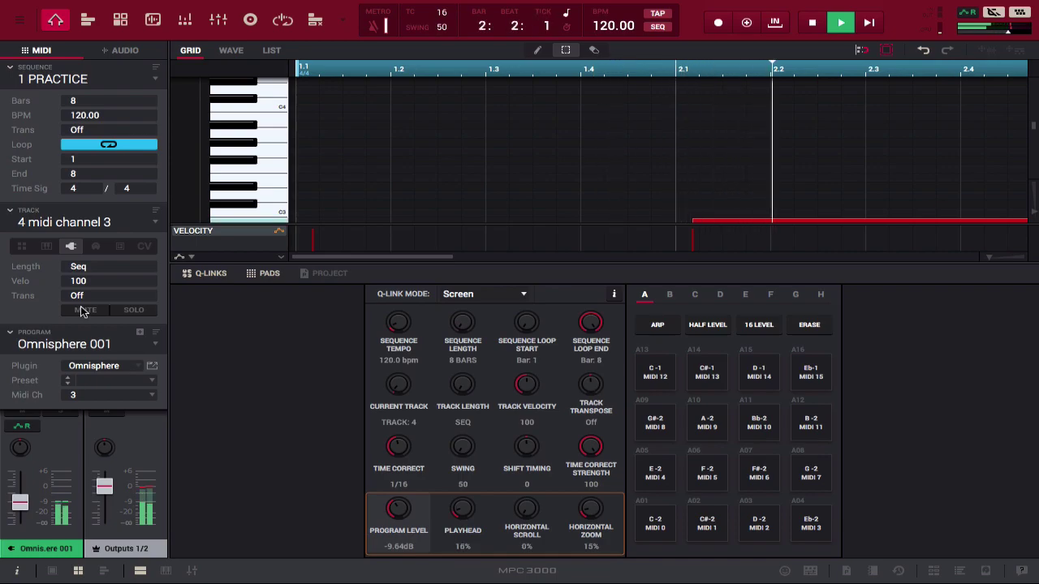
pyautogui.press('space')
pyautogui.press('Right')
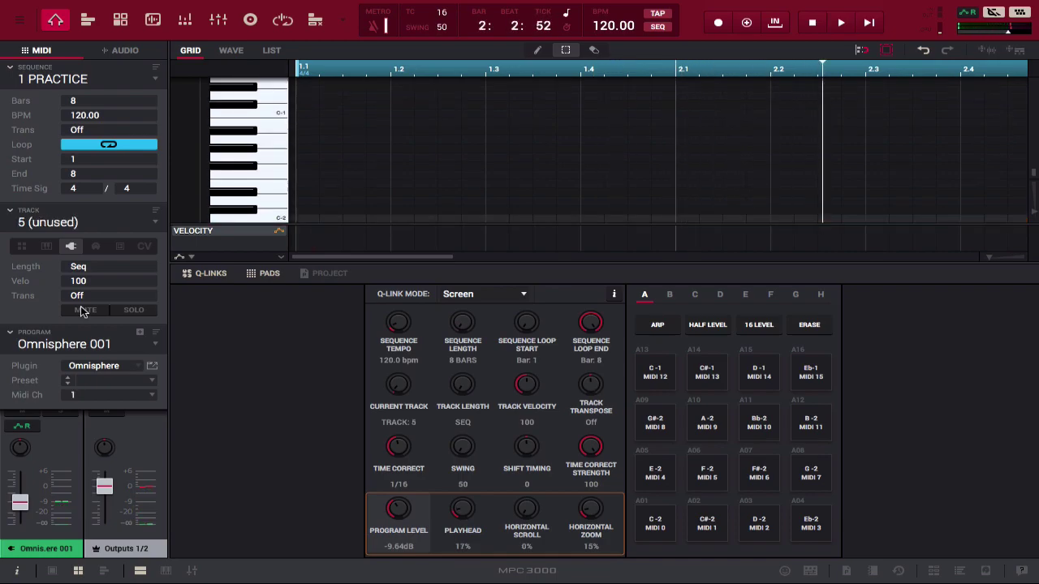
pyautogui.press('Left')
pyautogui.press('Left')
pyautogui.press('Left')
pyautogui.press('Left')
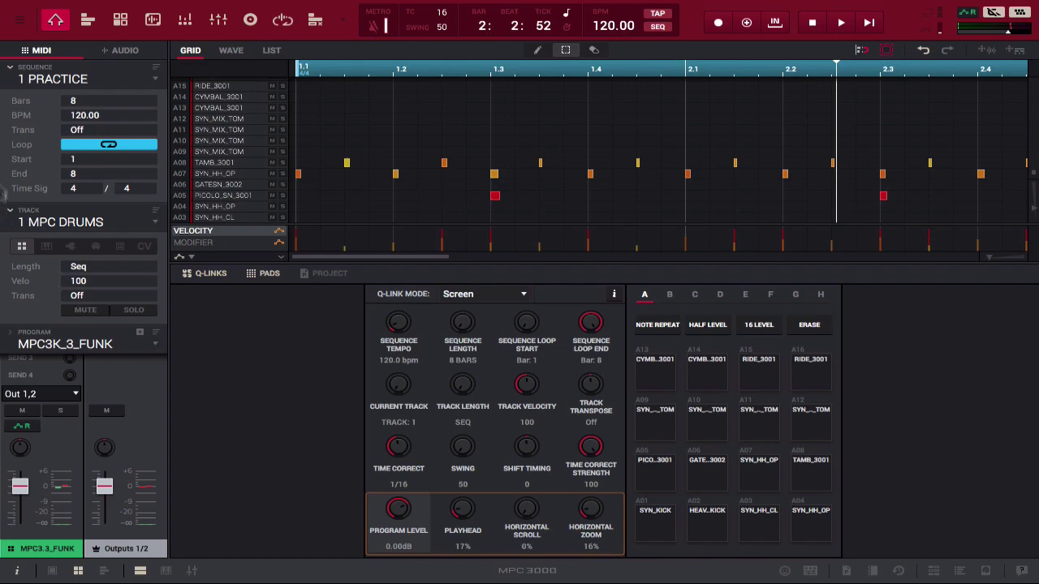
# - Open the Ableton Live Set Export dialog via File > Export > As Ableton Live Set
pyautogui.moveTo(62, 3)
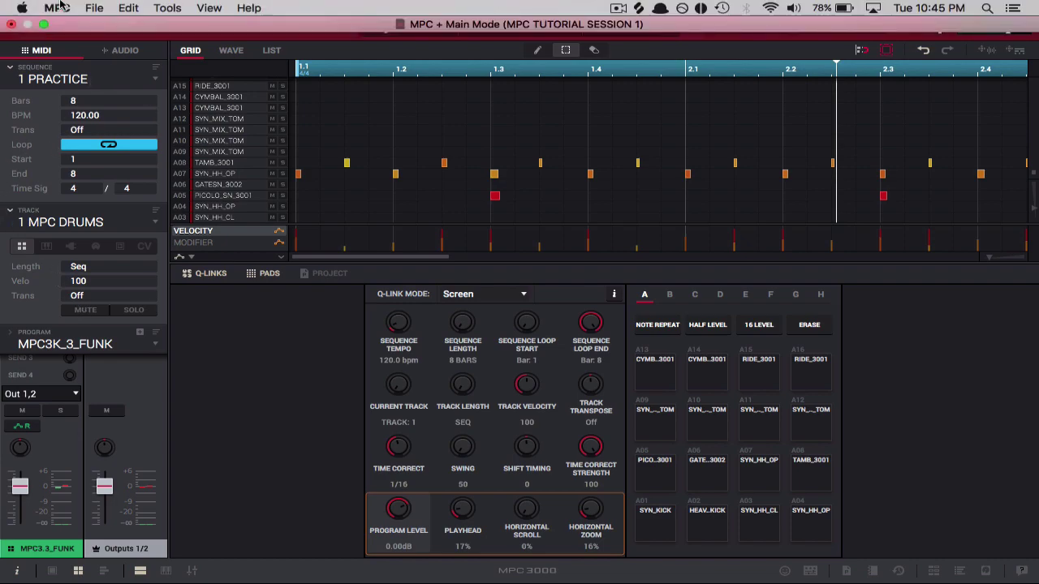
pyautogui.click(94, 8)
pyautogui.moveTo(115, 168)
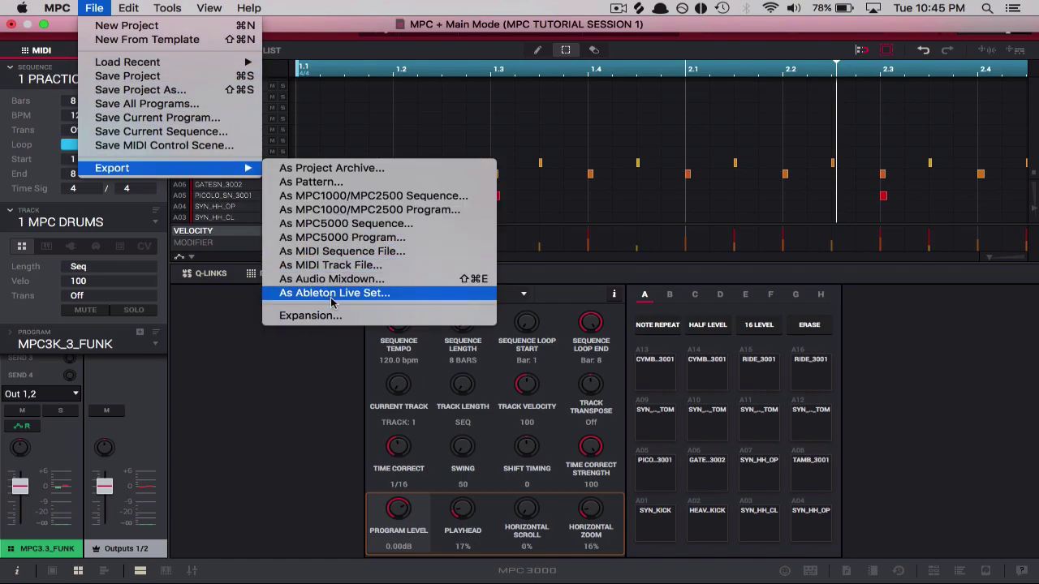
pyautogui.click(271, 391)
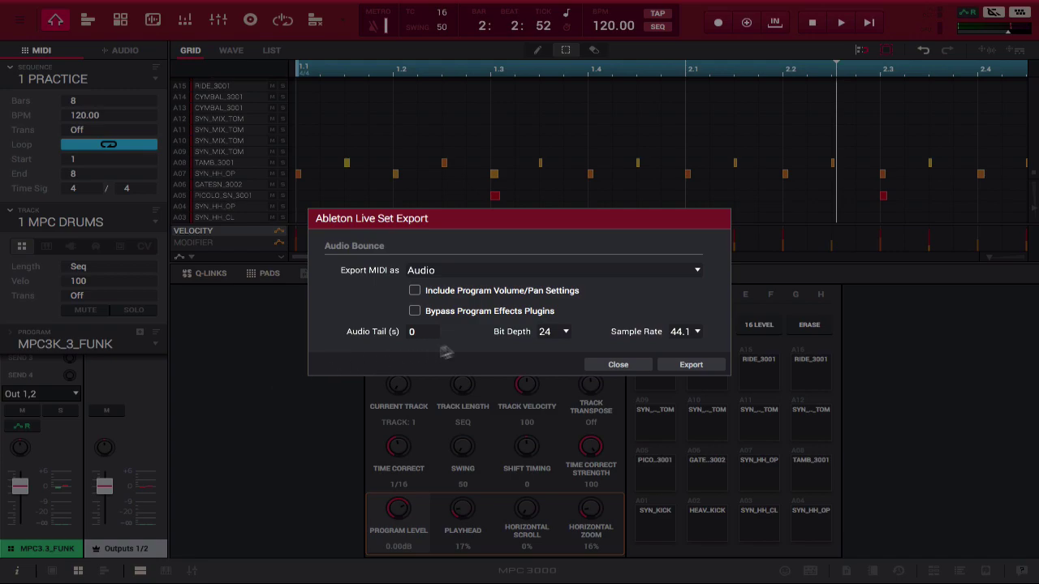
pyautogui.click(506, 271)
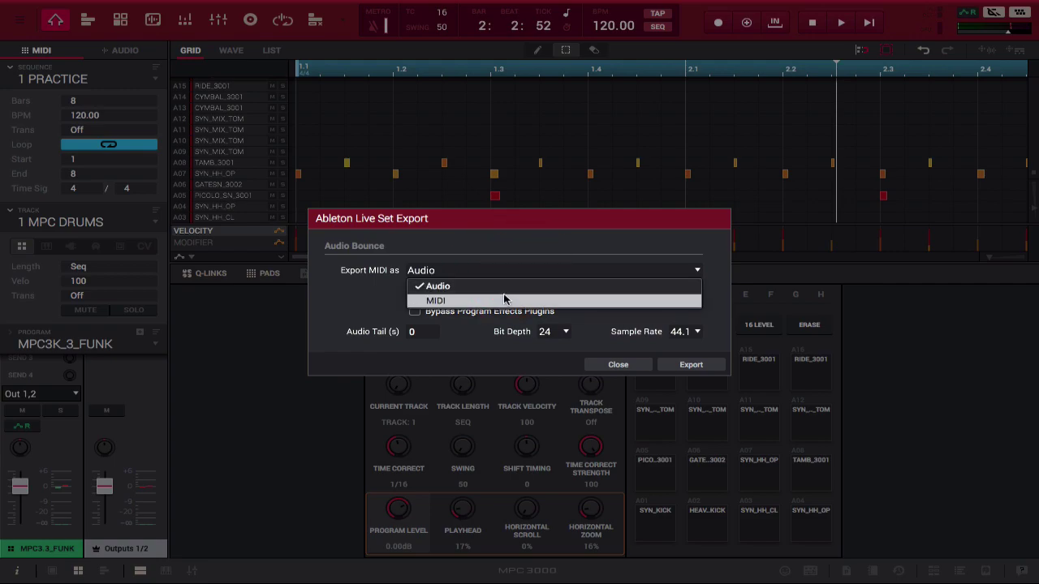
pyautogui.click(505, 286)
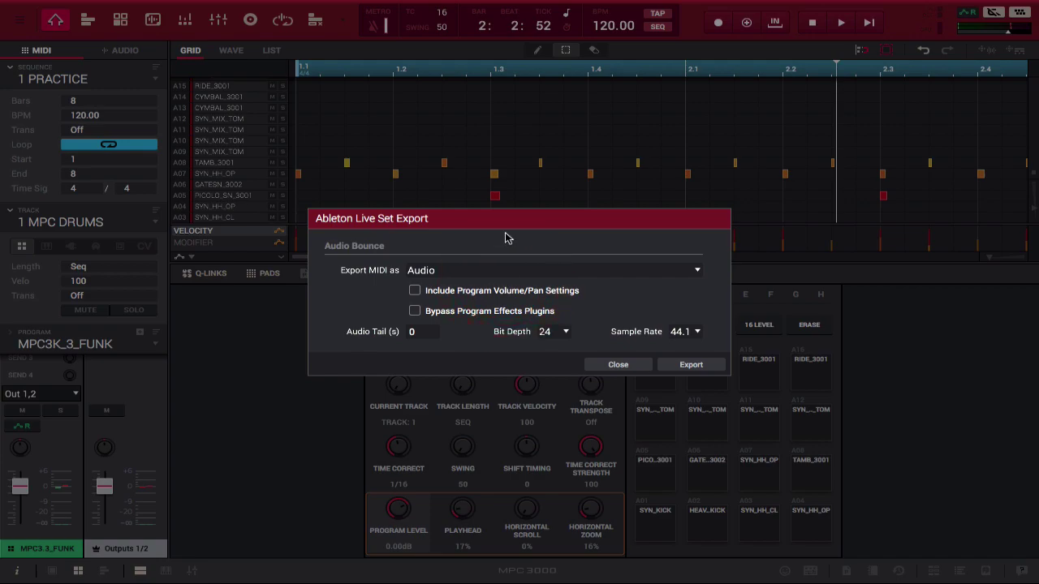
pyautogui.click(515, 272)
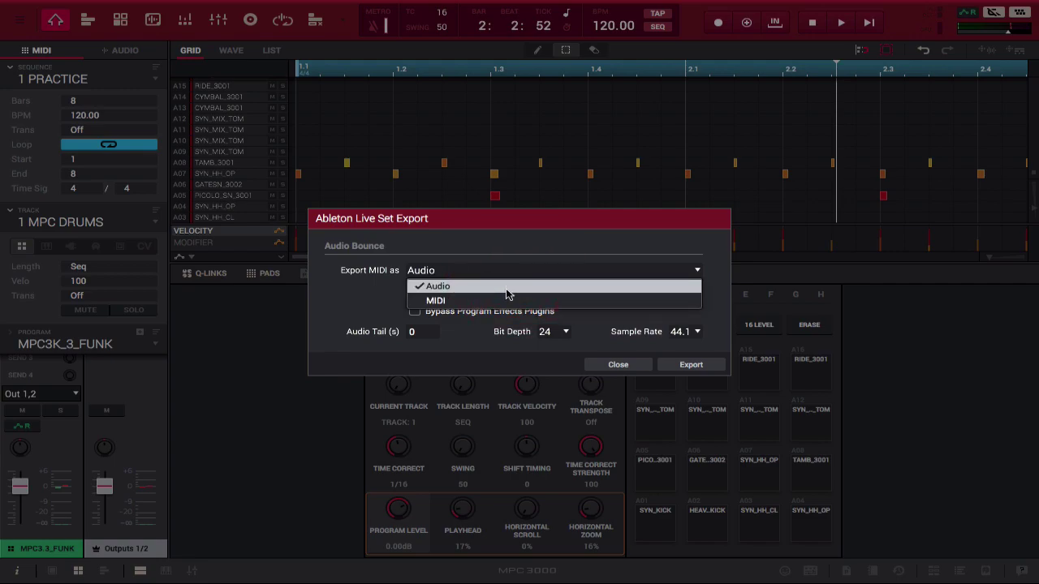
pyautogui.click(503, 300)
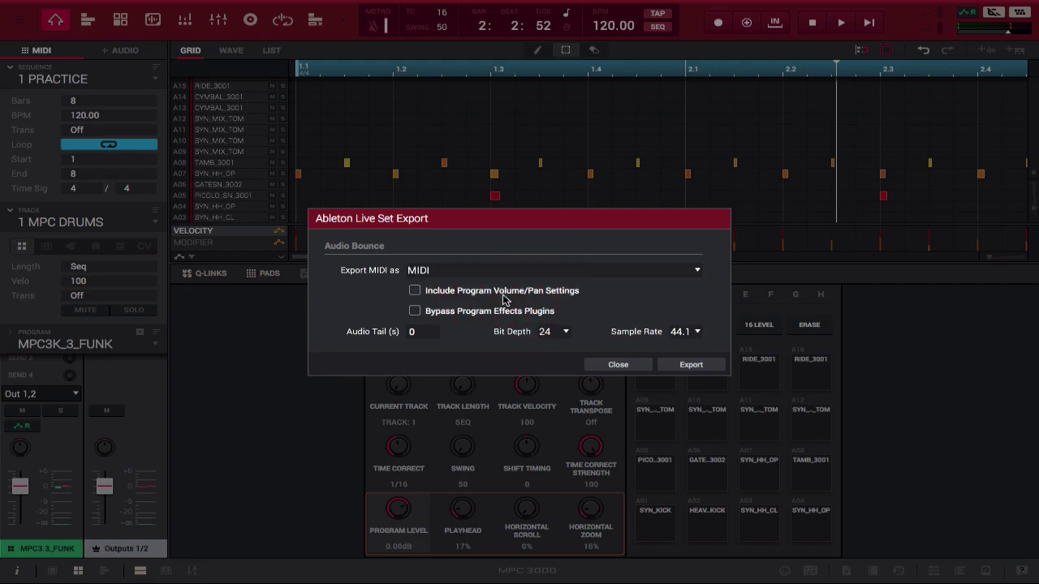
pyautogui.click(507, 272)
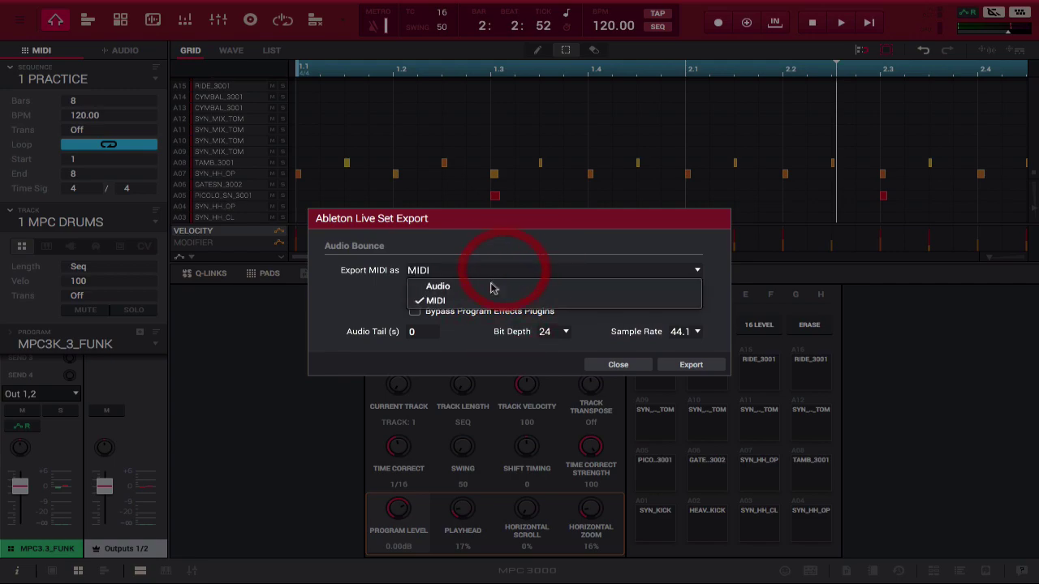
pyautogui.click(491, 288)
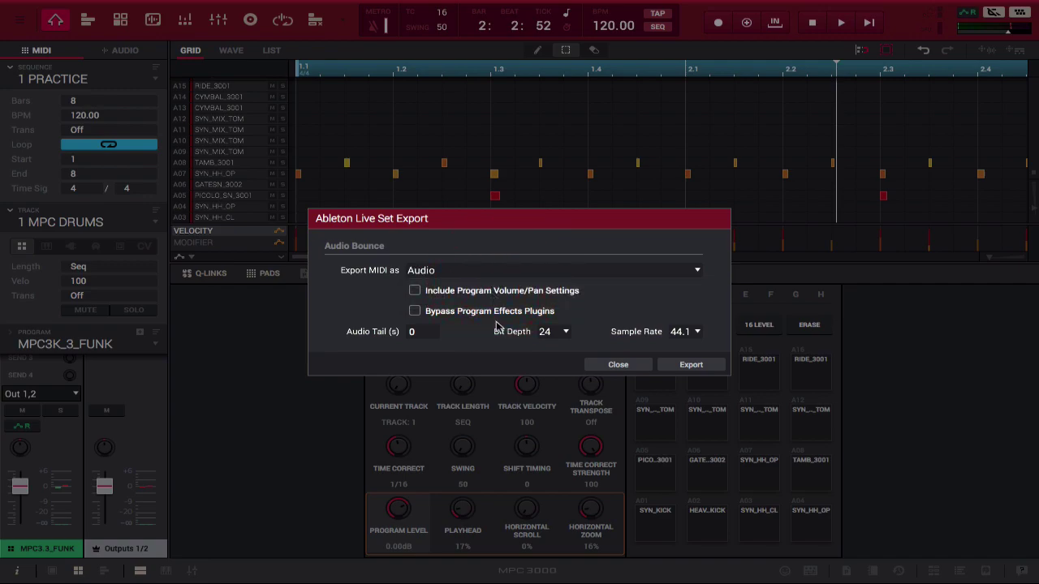
pyautogui.click(415, 290)
# - Include program volume/pan settings and export the sequence as an audio Ableton Live set
pyautogui.click(415, 290)
pyautogui.click(701, 364)
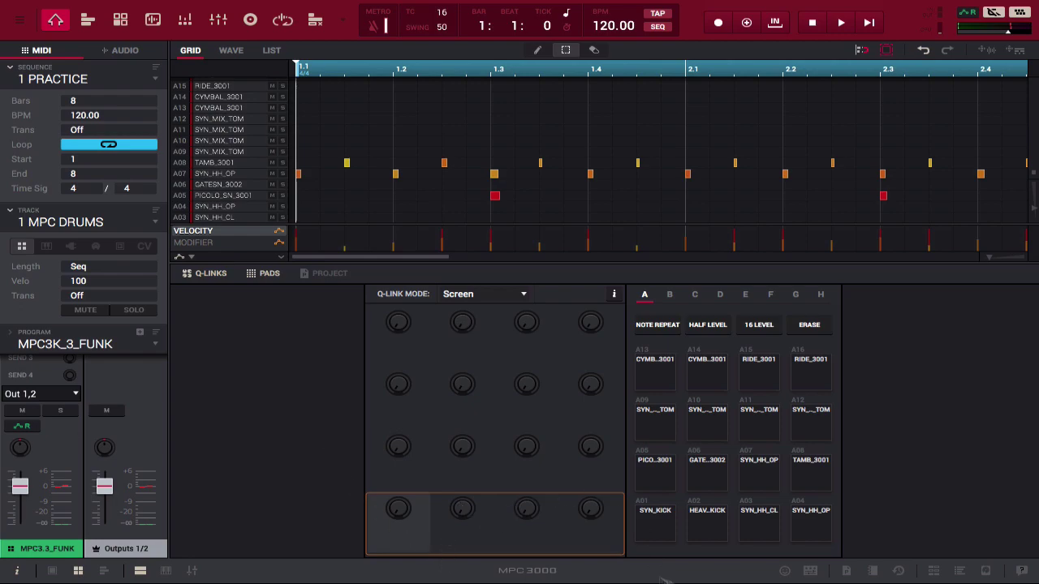
# - Bring Ableton Live forward and delete the GBS VOCAL CHAIN from the Lead Vocal 1 track
pyautogui.moveTo(734, 578)
pyautogui.click(629, 555)
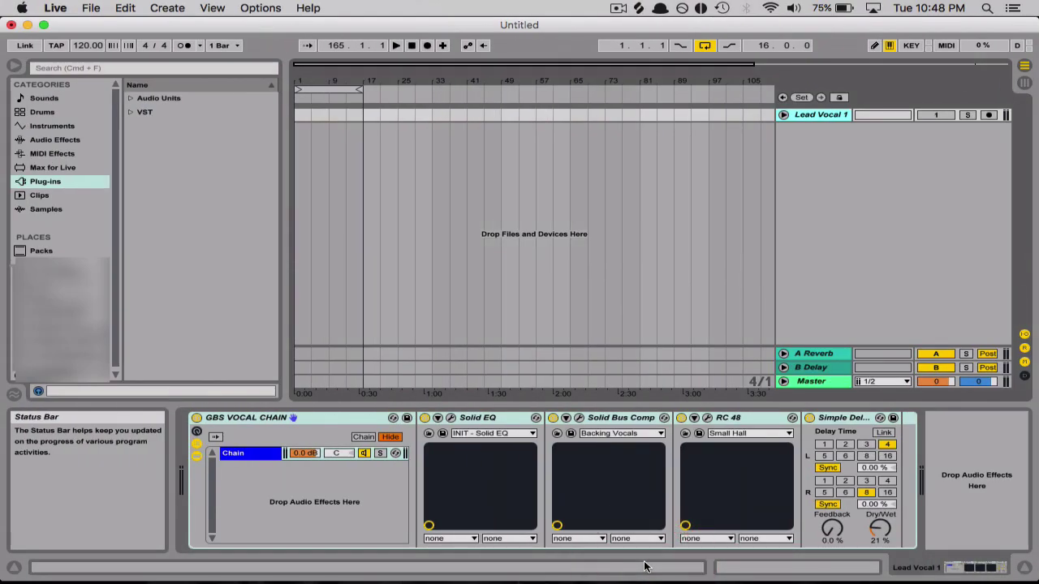
pyautogui.click(315, 421)
pyautogui.press('Delete')
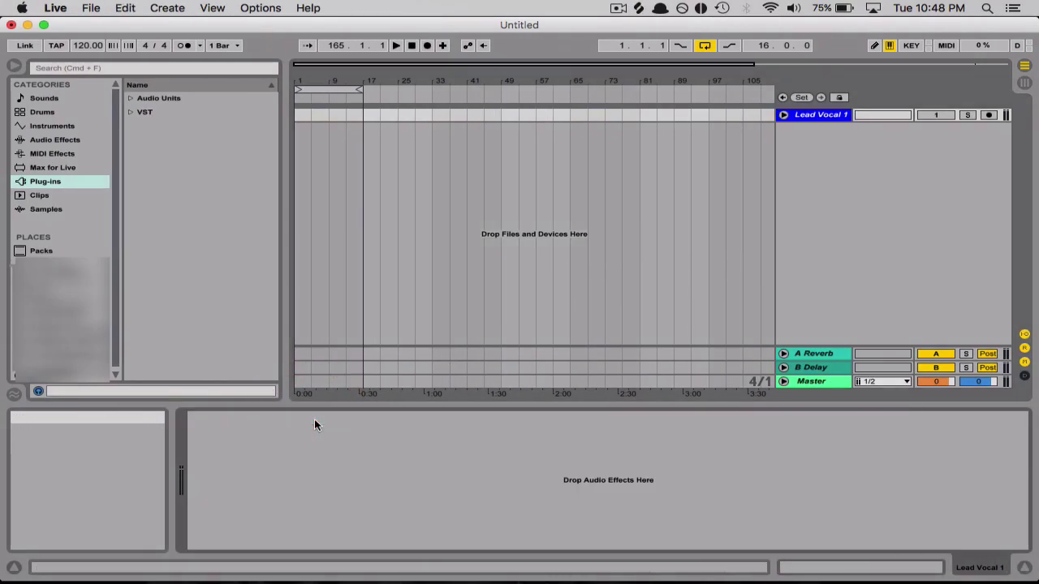
pyautogui.click(86, 8)
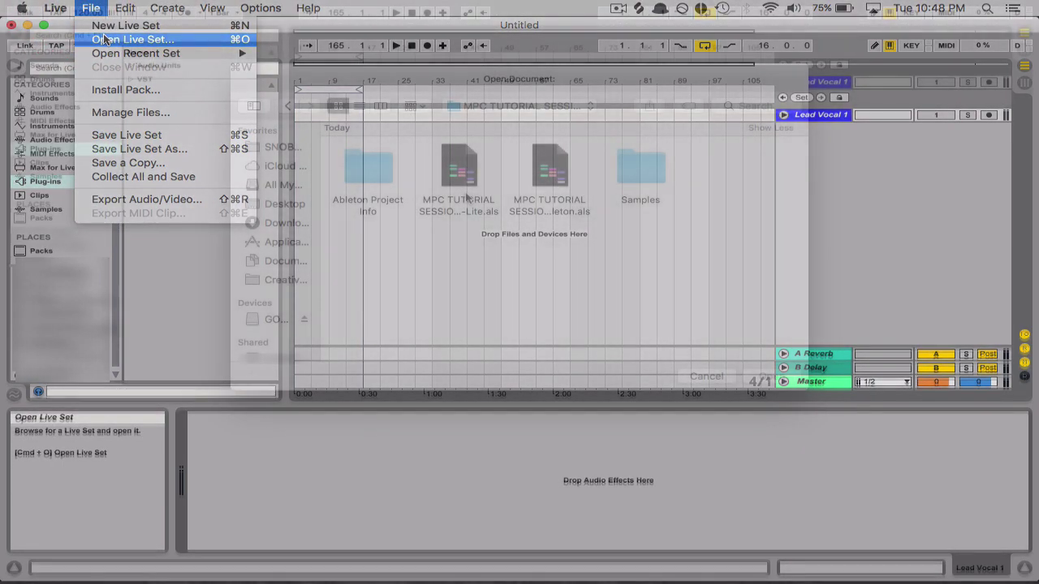
# - Open the exported MPC TUTORIAL SESSION 1 set without saving the untitled set
pyautogui.click(104, 39)
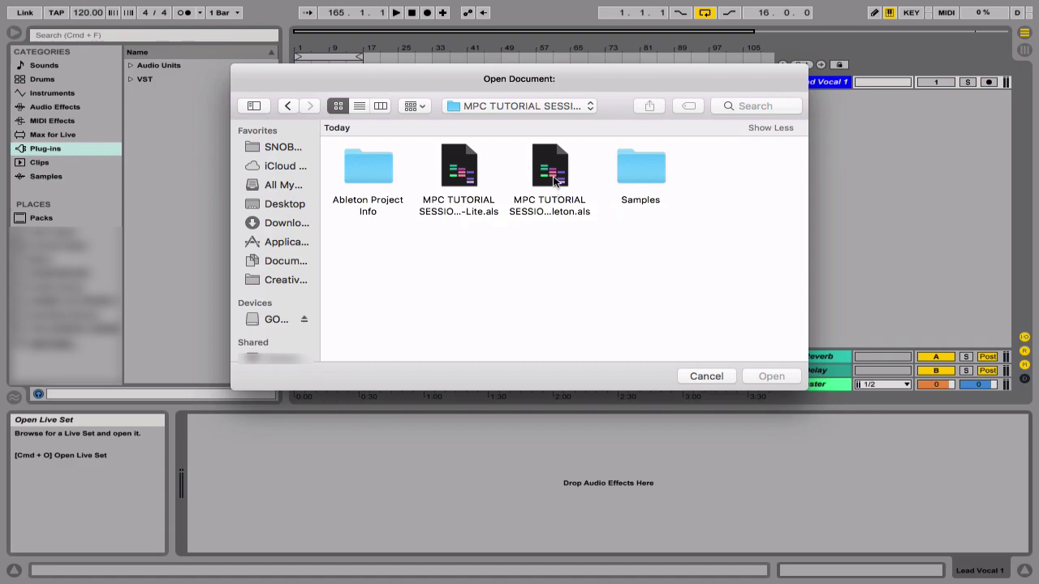
pyautogui.doubleClick(555, 180)
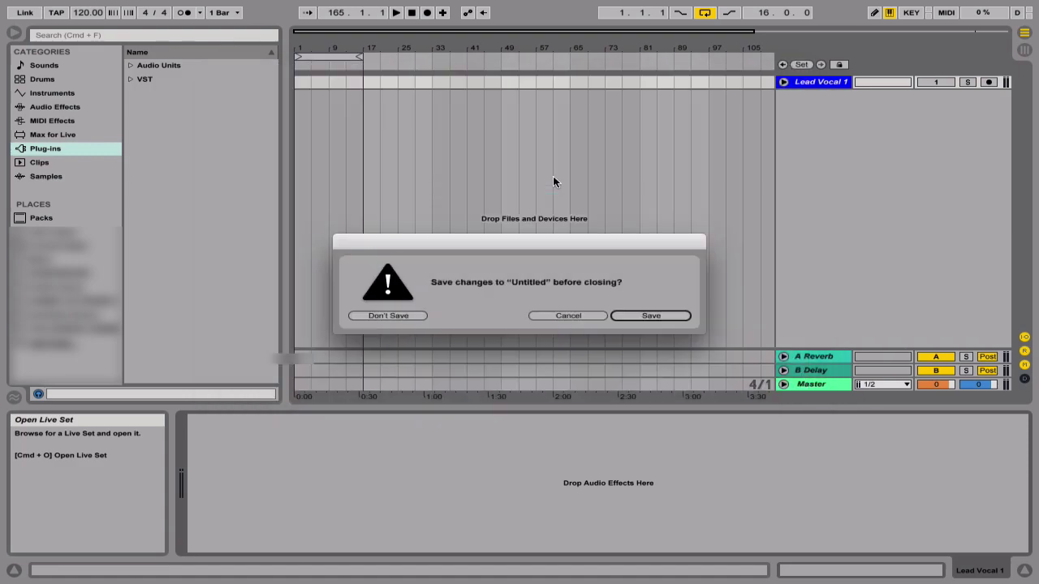
pyautogui.click(394, 315)
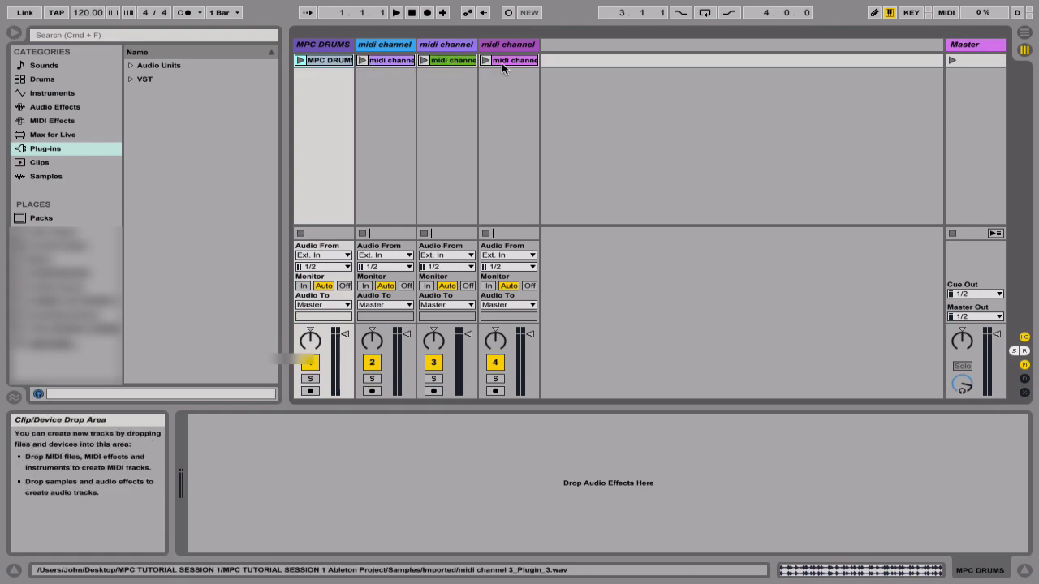
# - Launch the MPC DRUMS clip and switch off track 1 to silence the drums
pyautogui.click(300, 61)
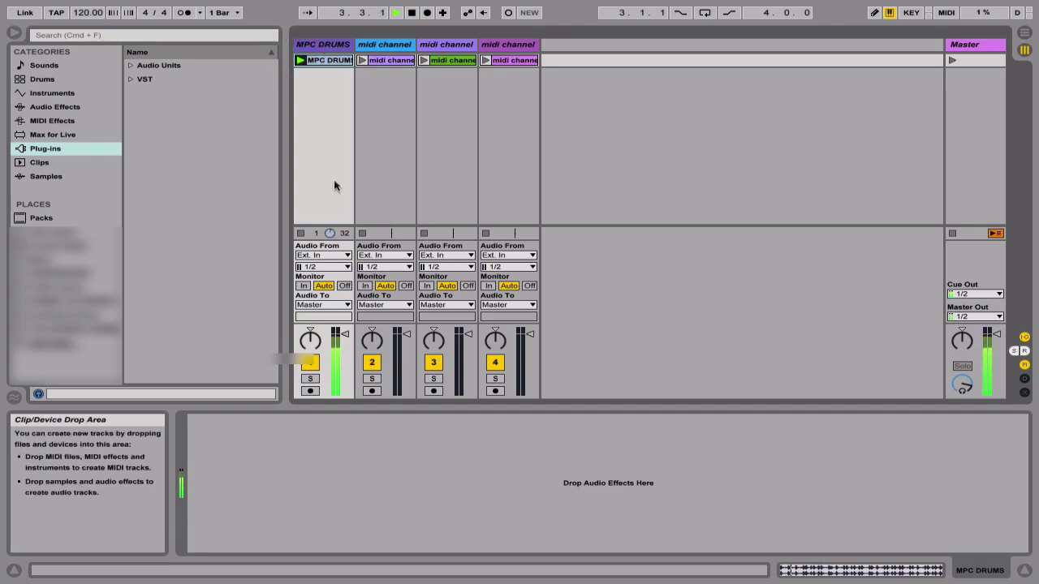
pyautogui.click(317, 364)
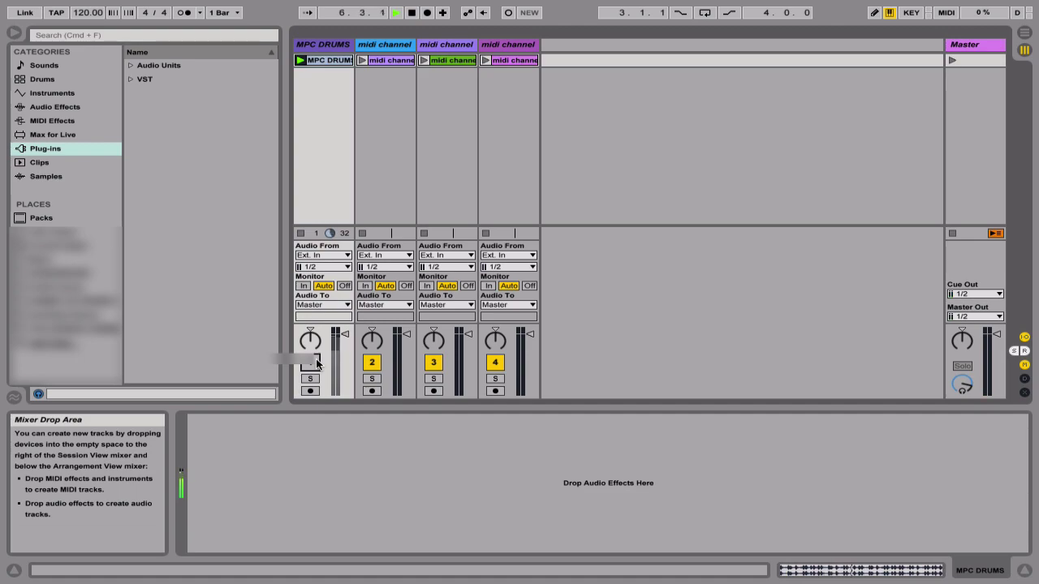
# - Set Live's audio input to Built-in Microphone and output to Built-in Output
pyautogui.press('super+comma')
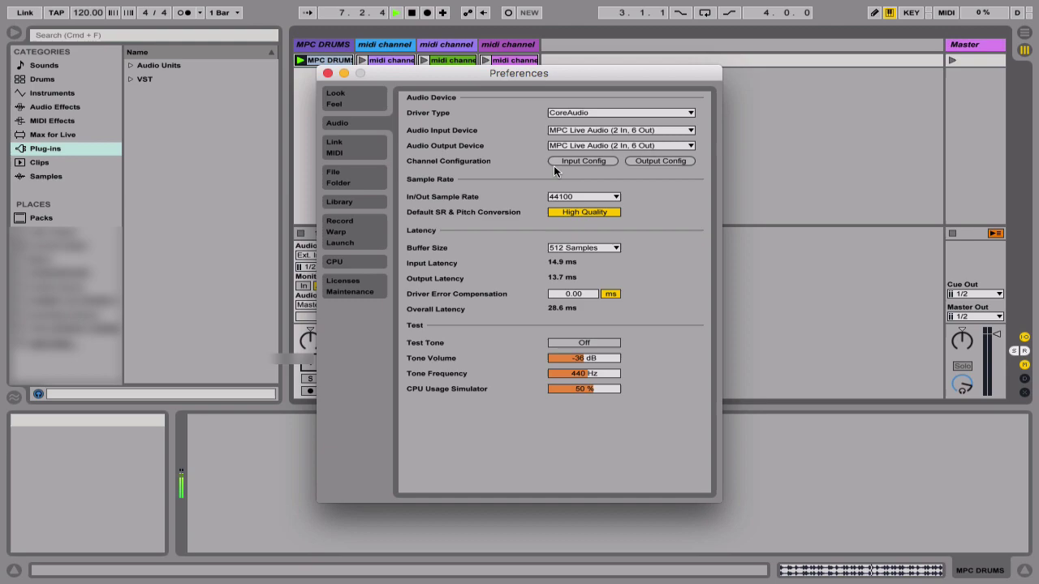
pyautogui.click(607, 130)
pyautogui.click(605, 151)
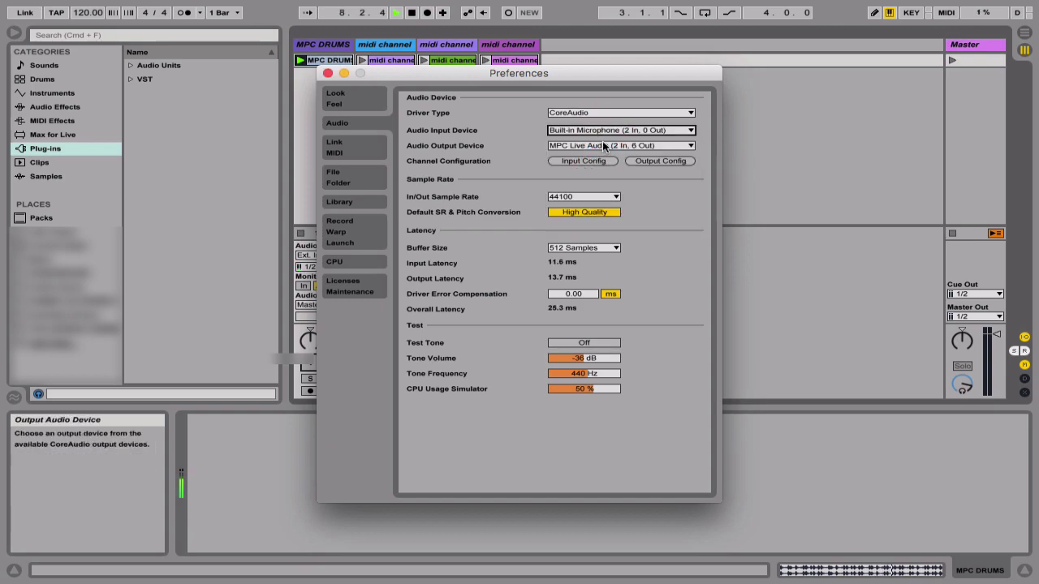
pyautogui.click(605, 147)
pyautogui.click(604, 167)
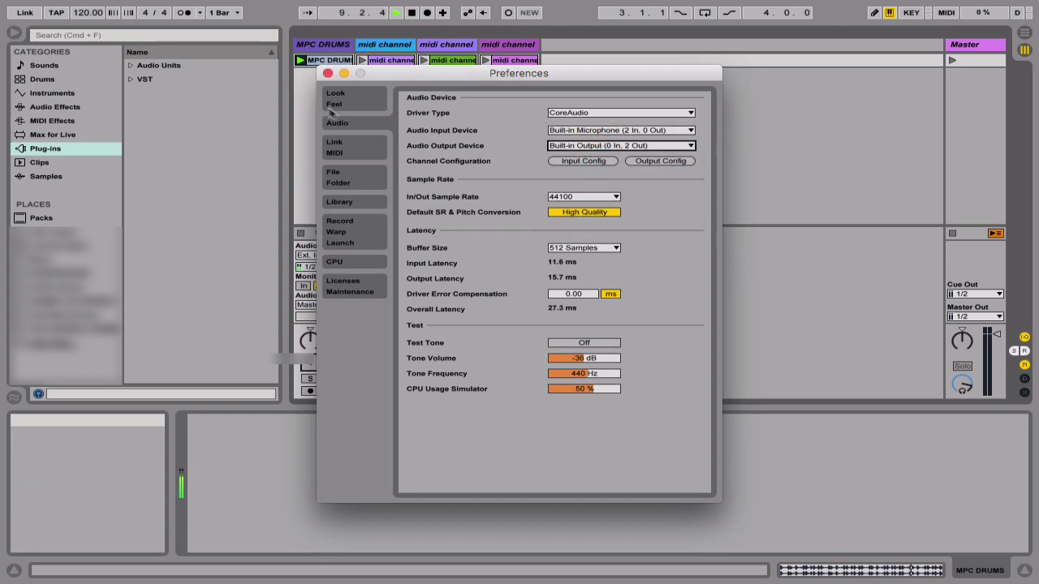
# - Close Preferences, reactivate the MPC DRUMS track, and stop playback at the song start
pyautogui.click(328, 73)
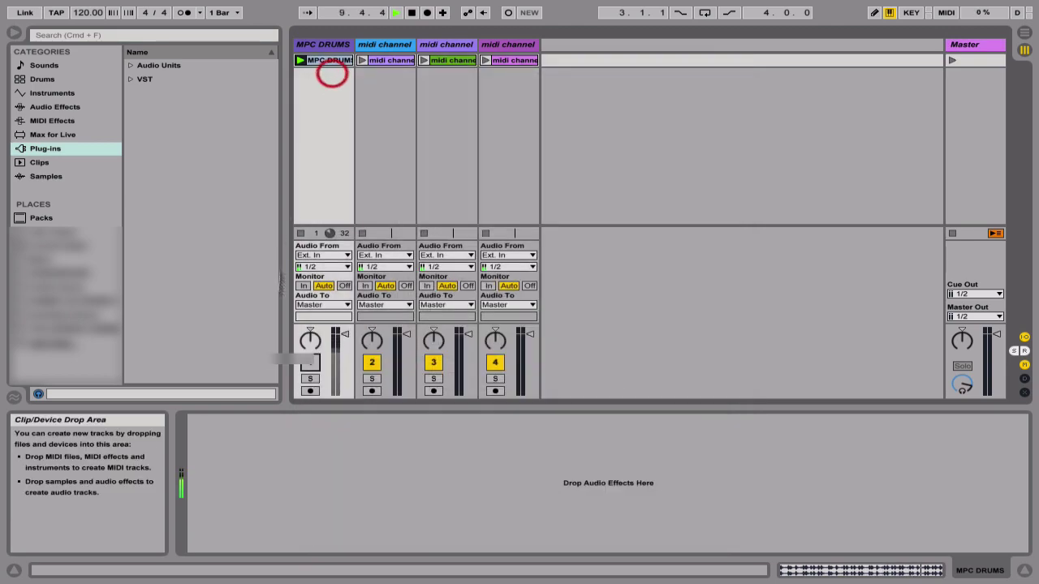
pyautogui.click(313, 365)
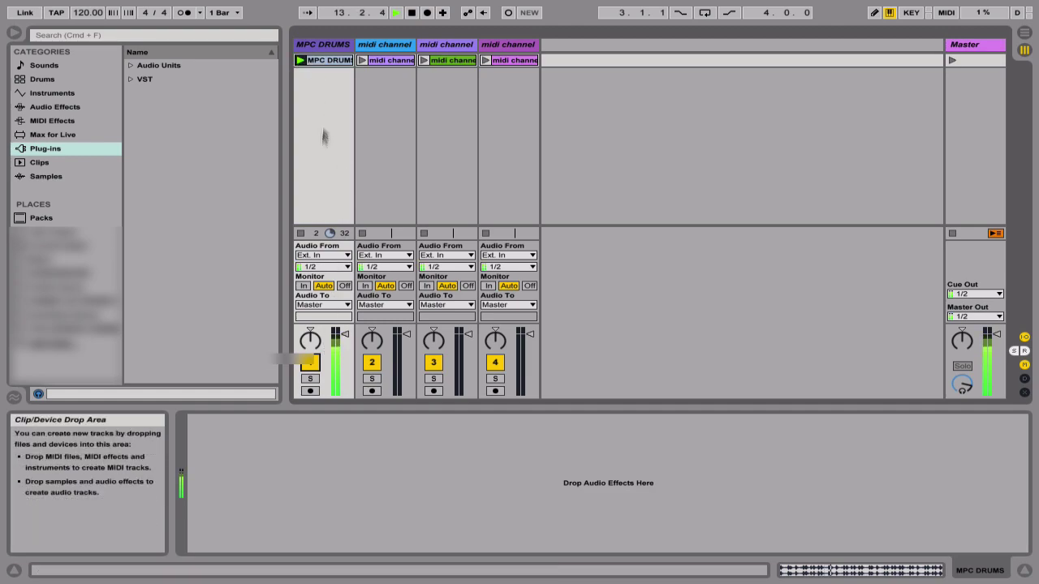
pyautogui.doubleClick(411, 13)
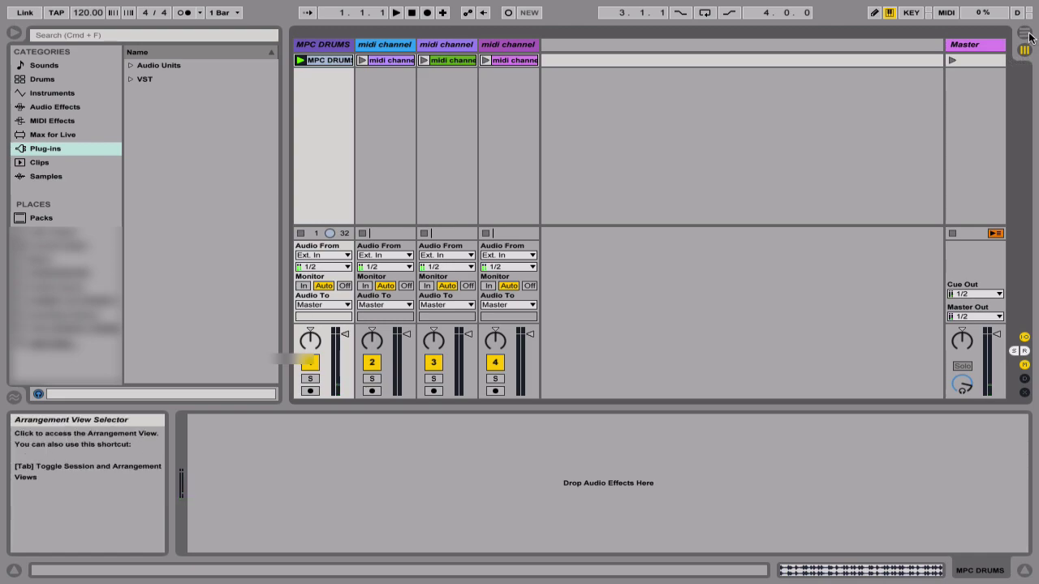
# - Place the MPC DRUMS clip at bar 1 of its track in Arrangement View
pyautogui.click(1027, 35)
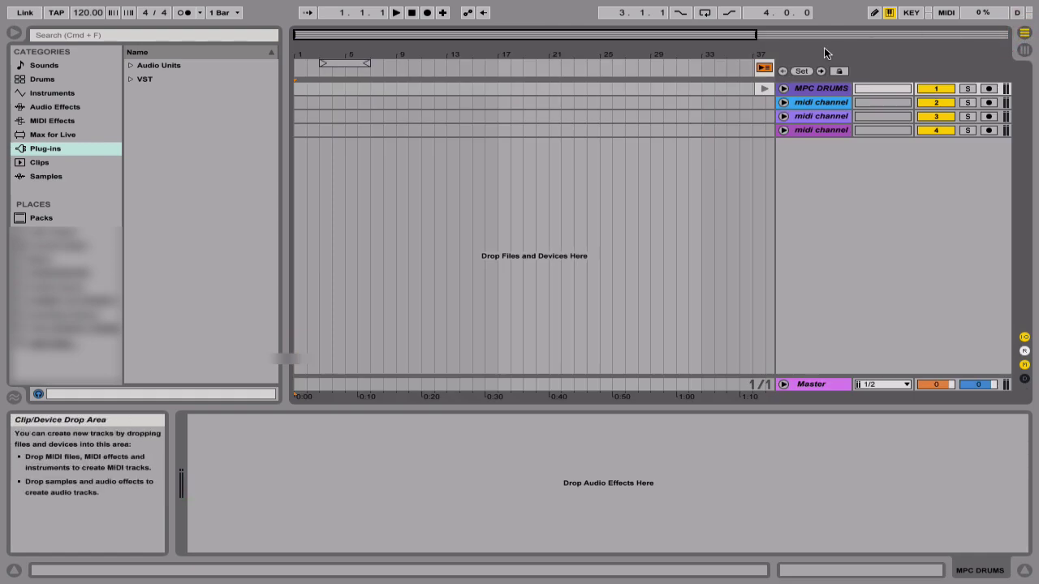
pyautogui.click(1024, 49)
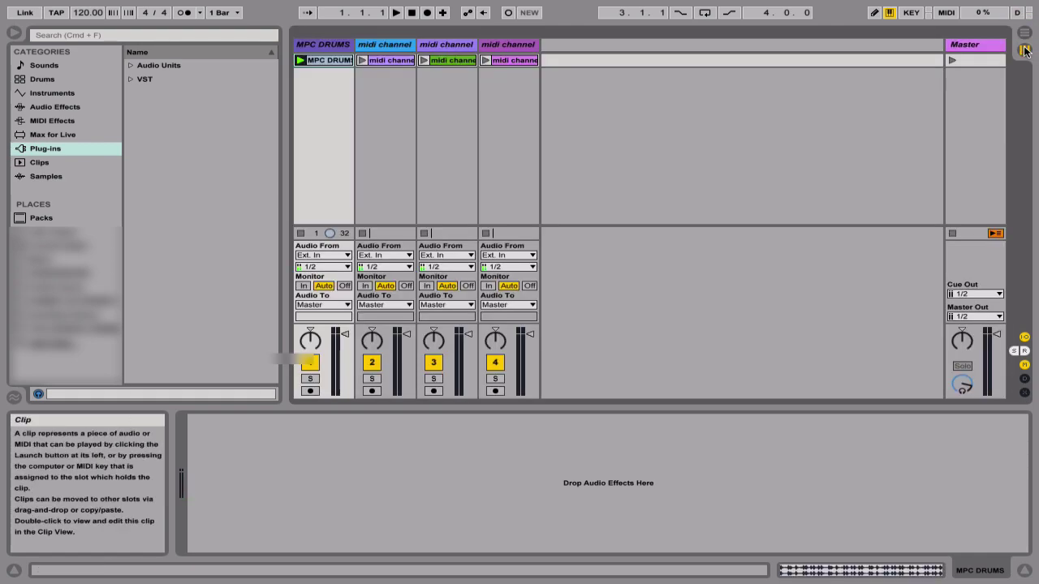
pyautogui.click(385, 82)
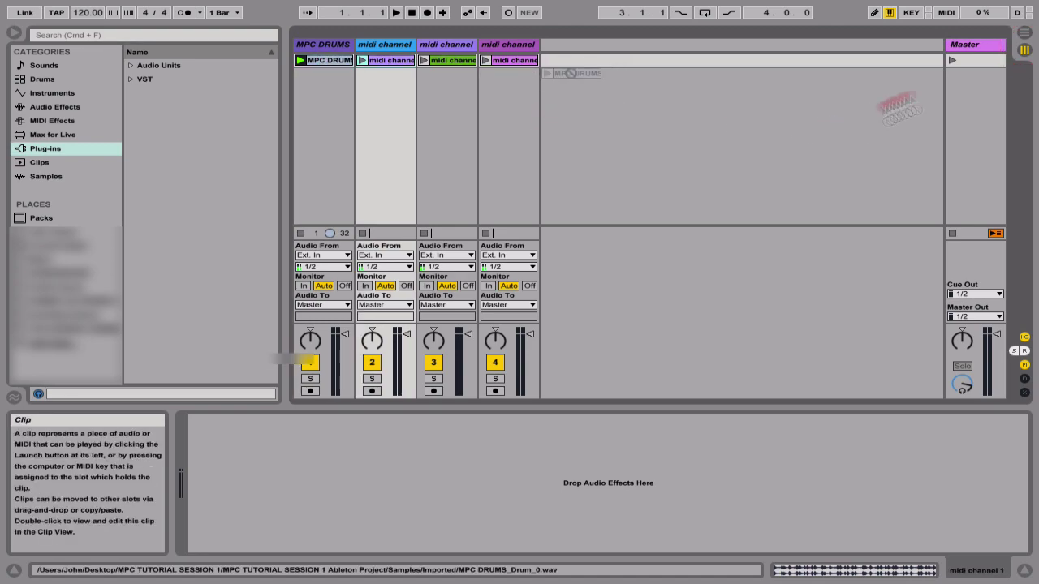
pyautogui.press('Tab')
pyautogui.moveTo(747, 146); pyautogui.dragTo(298, 96)
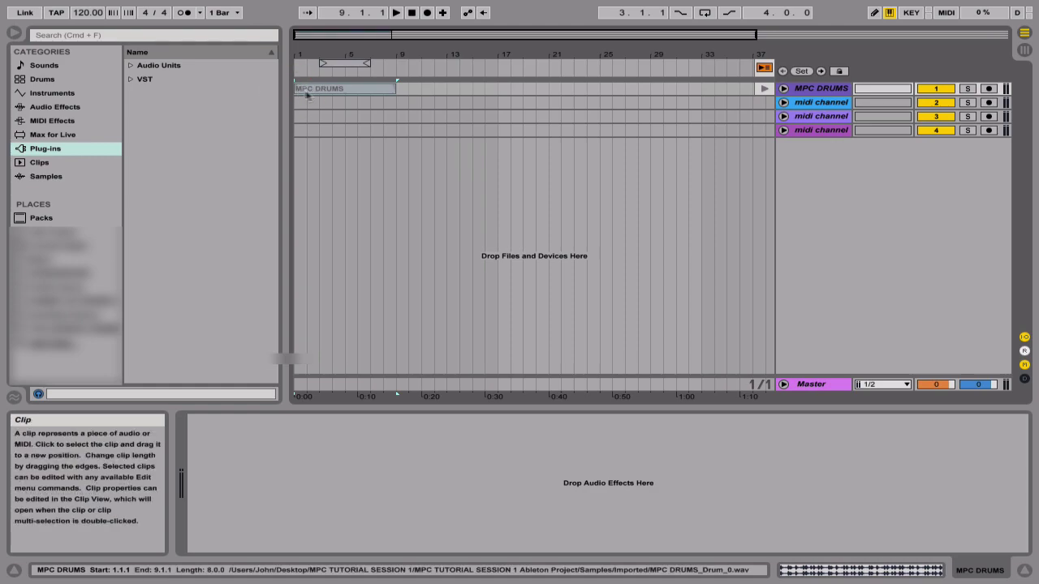
pyautogui.click(298, 94)
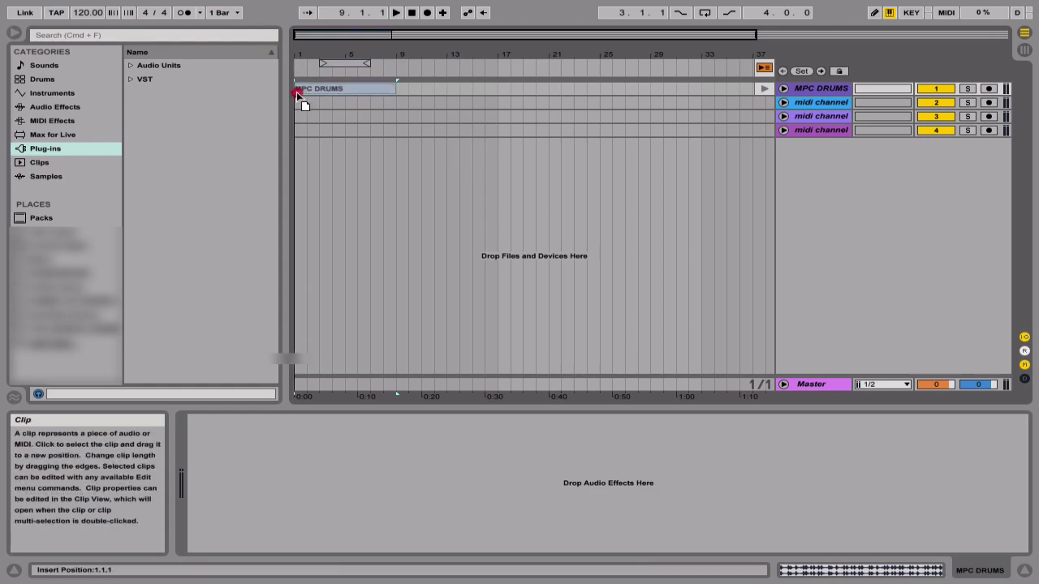
pyautogui.click(764, 67)
pyautogui.click(1024, 49)
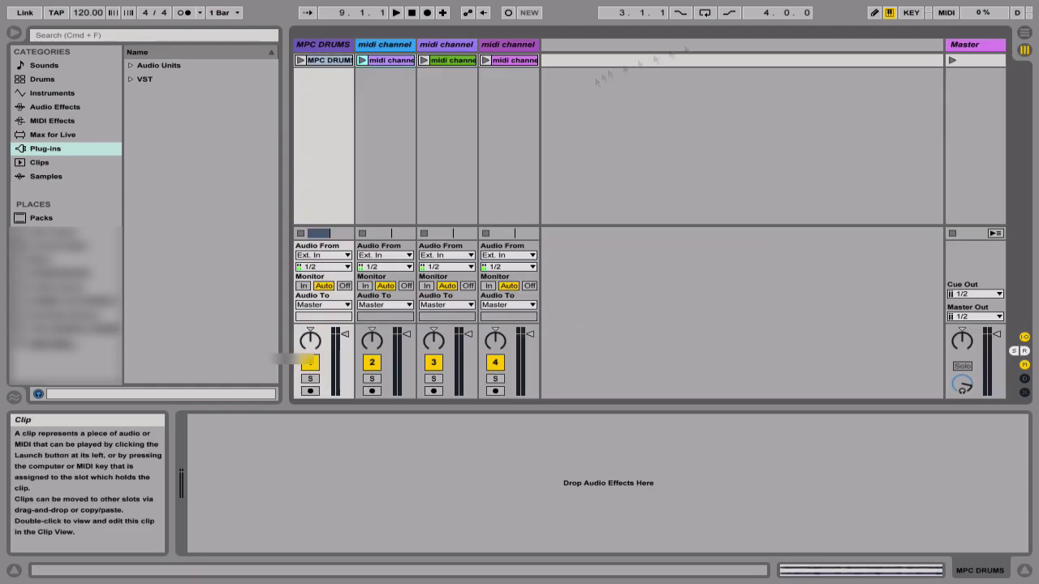
# - Bring the midi channel 1 clip into the arrangement and unfold the first two tracks
pyautogui.moveTo(378, 62); pyautogui.dragTo(304, 104)
pyautogui.press('Tab')
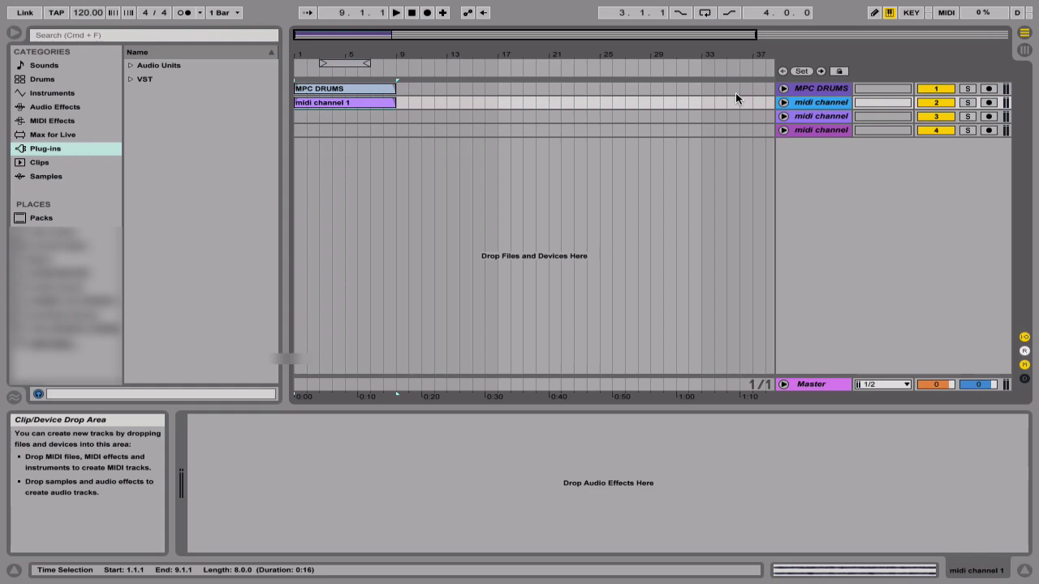
pyautogui.click(783, 102)
pyautogui.click(784, 88)
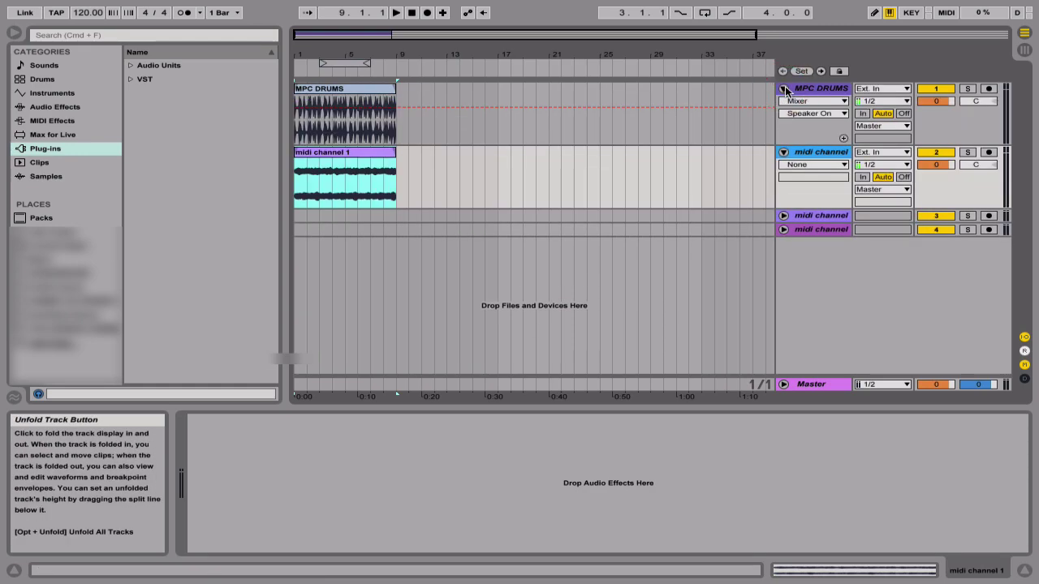
pyautogui.click(1023, 51)
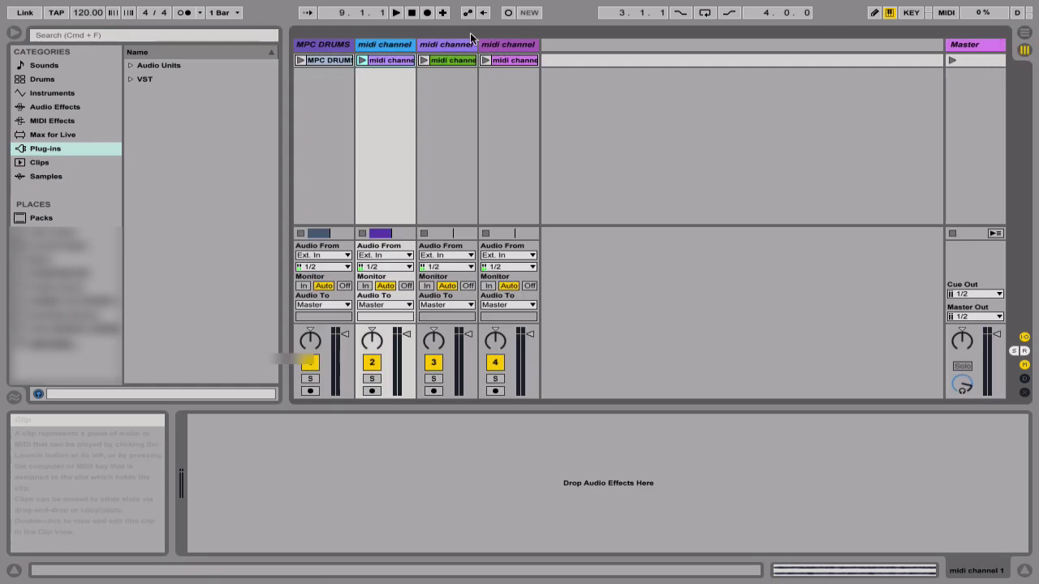
# - Place the midi channel 2 and 3 clips at bar 1 of tracks 3 and 4, then audition
pyautogui.moveTo(507, 60); pyautogui.dragTo(297, 215)
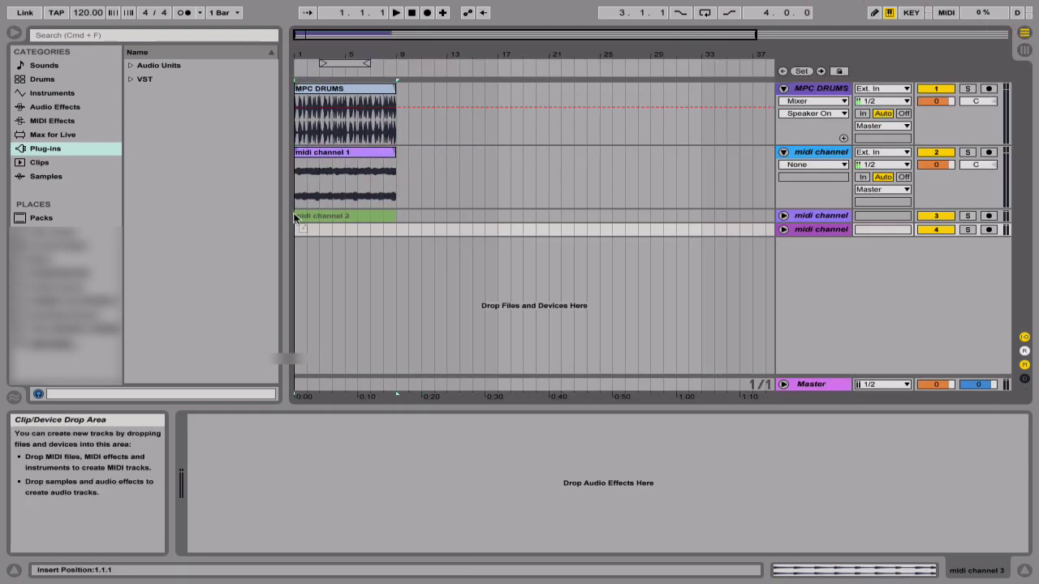
pyautogui.click(1024, 52)
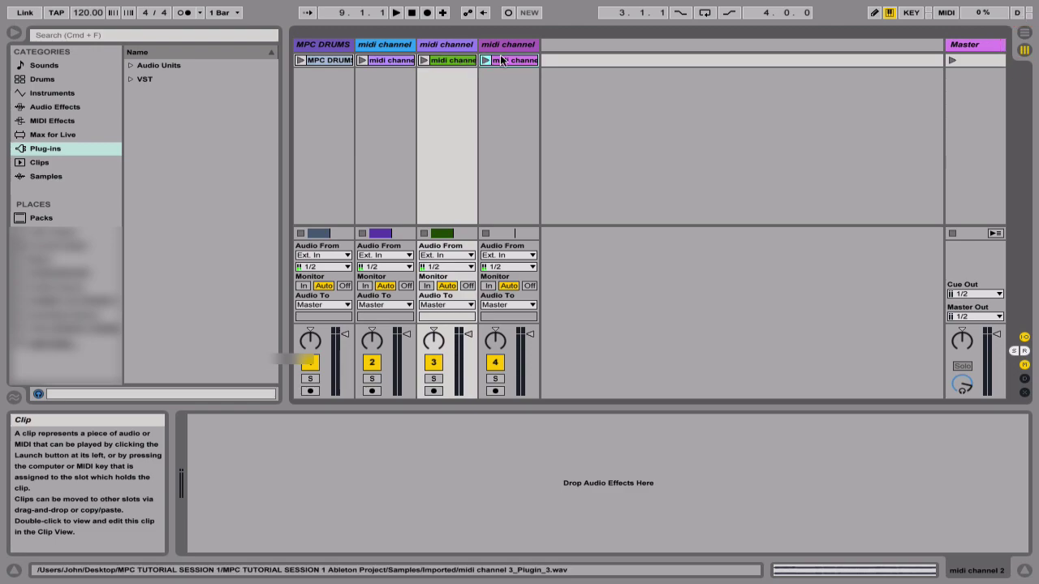
pyautogui.moveTo(501, 60); pyautogui.dragTo(298, 231)
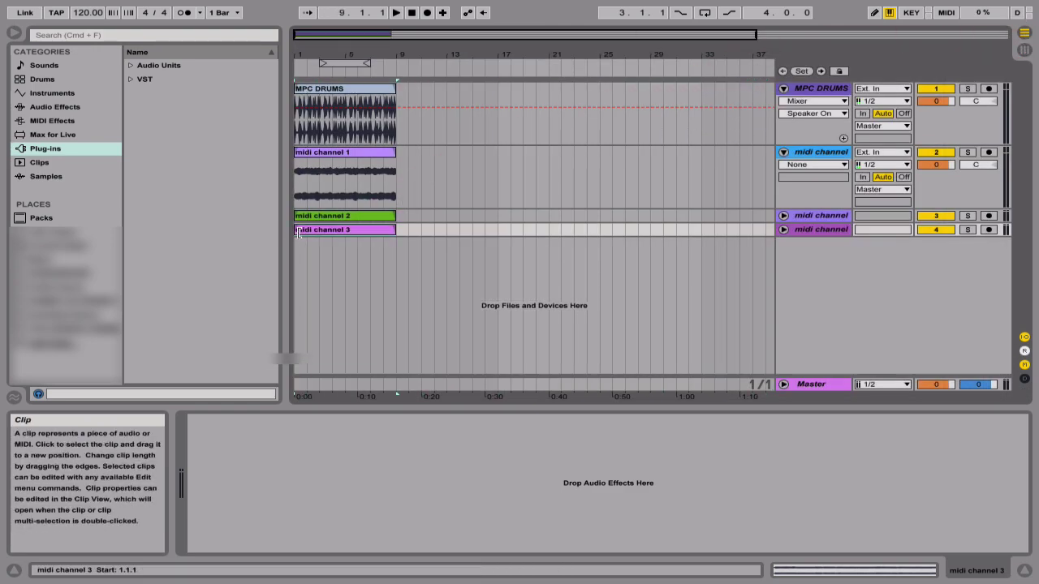
pyautogui.click(783, 229)
pyautogui.click(783, 218)
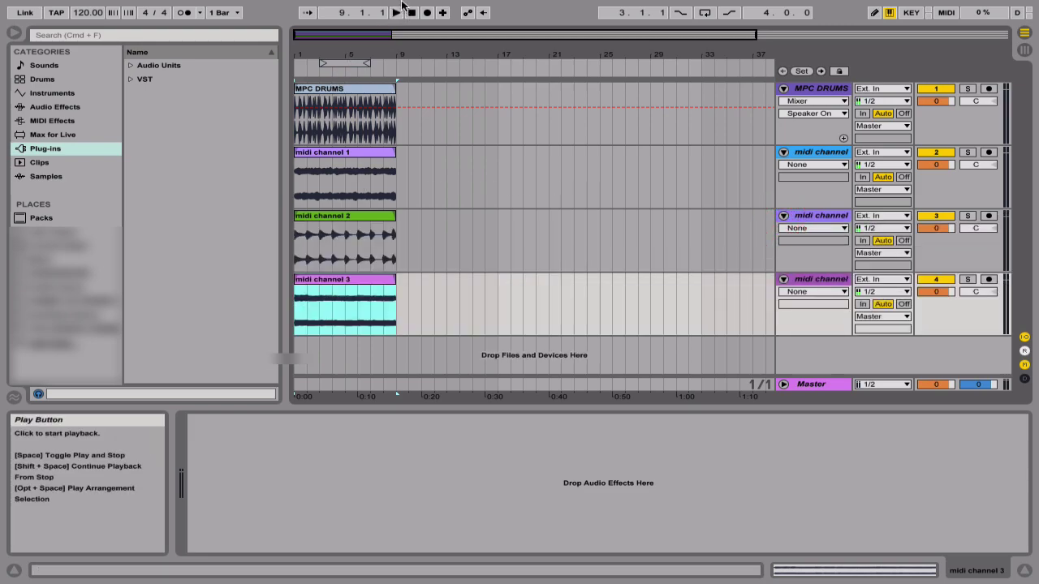
pyautogui.click(398, 12)
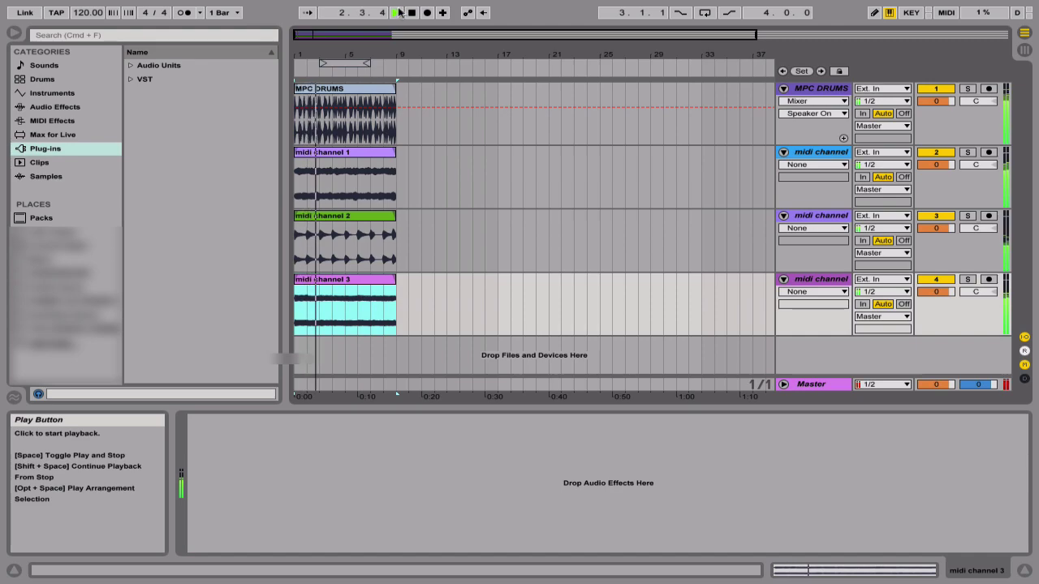
pyautogui.click(411, 13)
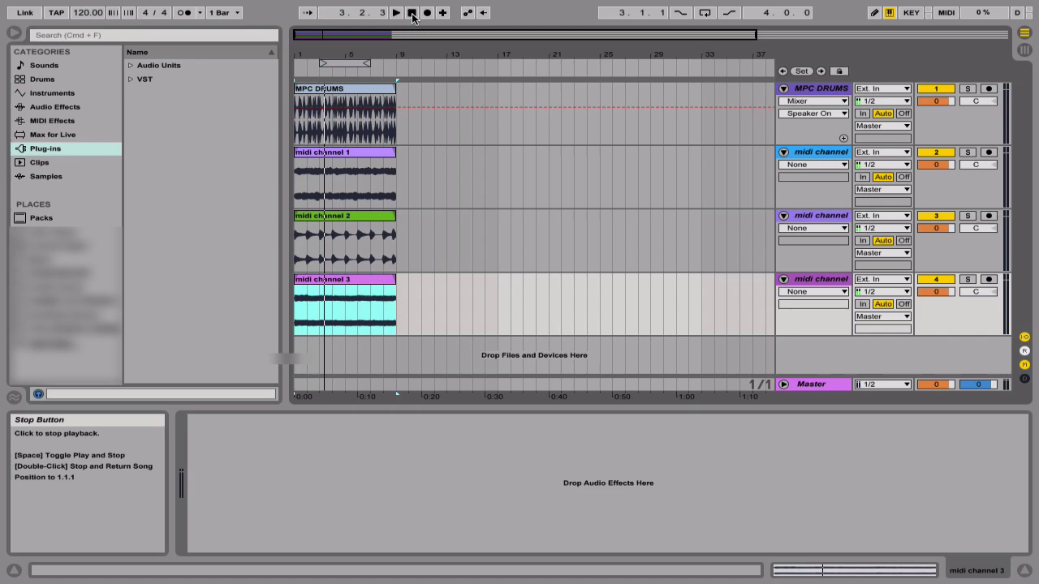
# - Rename the MPC DRUMS clip to DRUMS
pyautogui.click(319, 99)
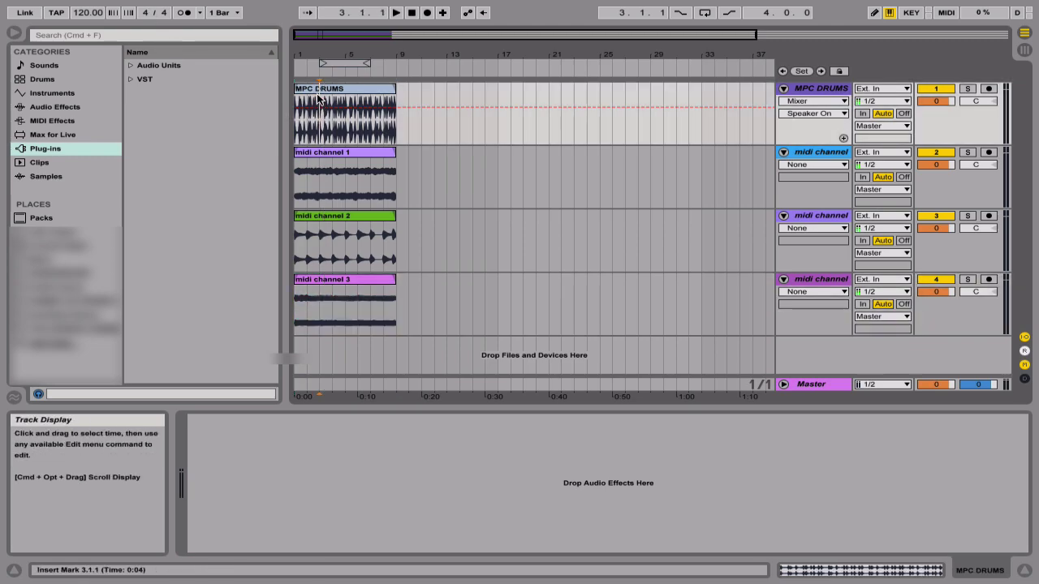
pyautogui.click(315, 92)
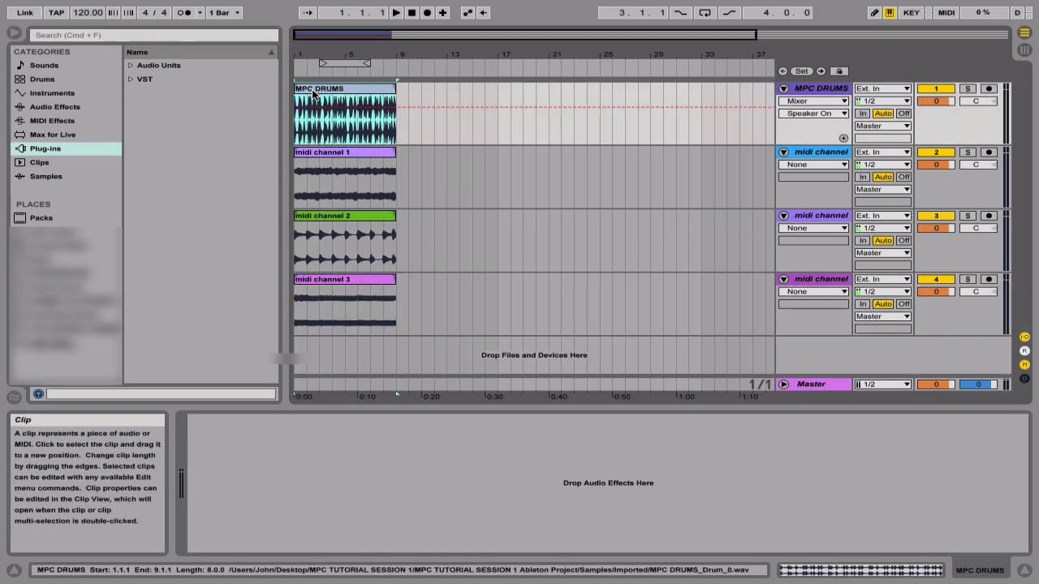
pyautogui.hotkey('ctrl', 'r')
pyautogui.write('DRUMS')
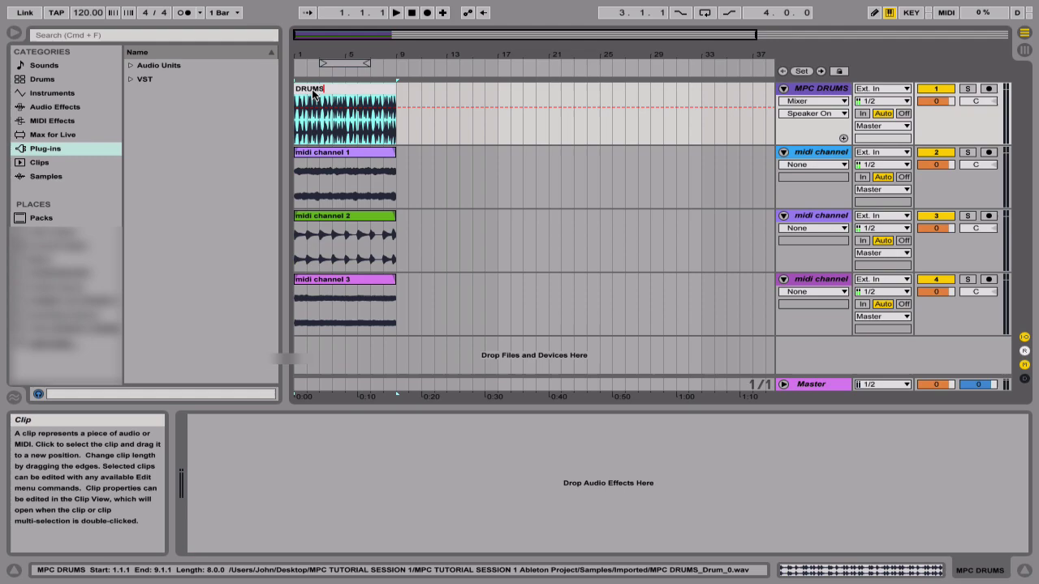
pyautogui.press('Return')
# - Audition midi channel 1 soloed, rename its clip to STRINGS, and switch back to MPC 2
pyautogui.click(332, 152)
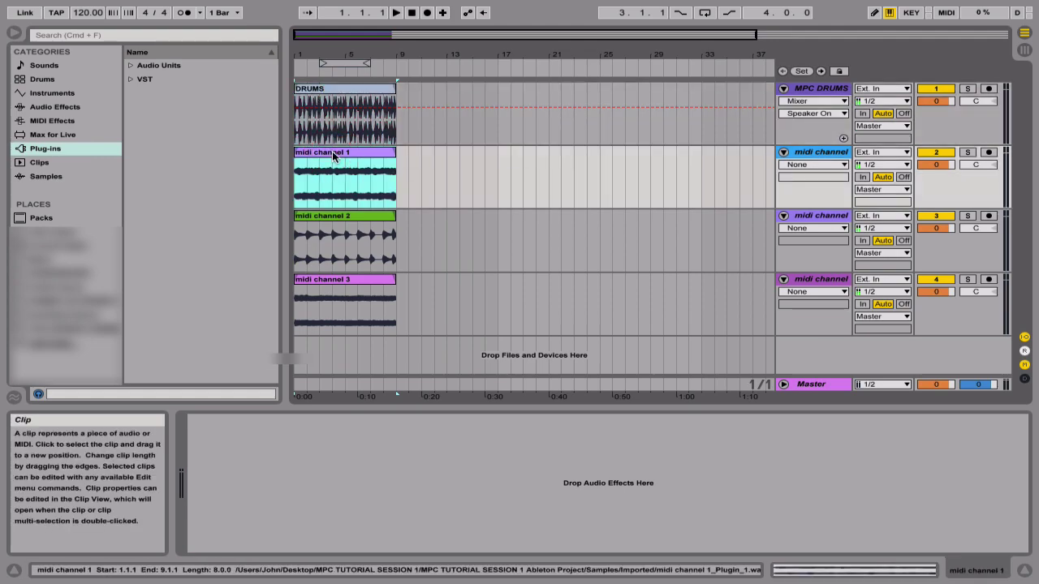
pyautogui.click(966, 153)
pyautogui.press('space')
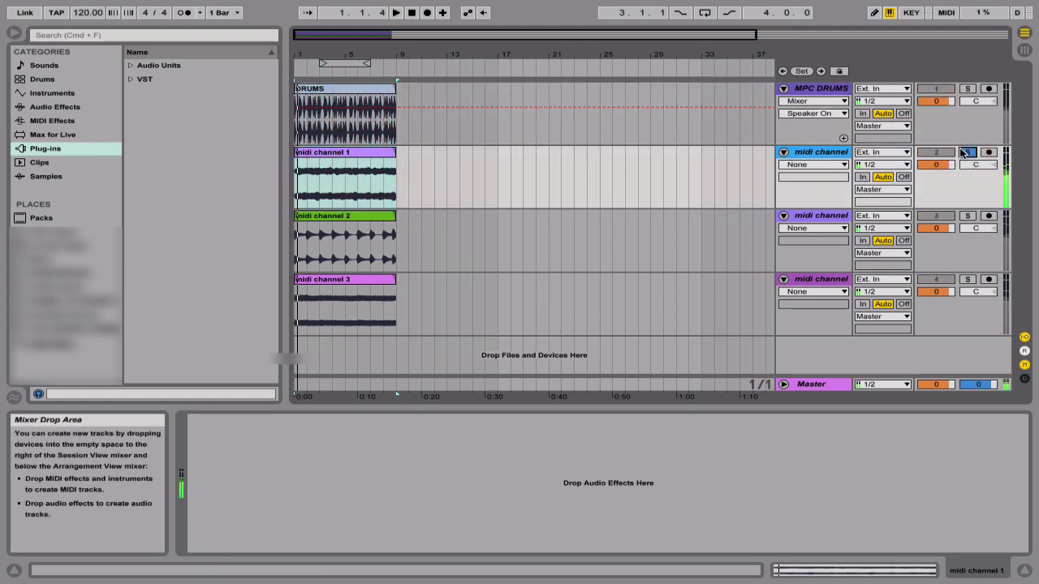
pyautogui.click(964, 152)
pyautogui.click(371, 153)
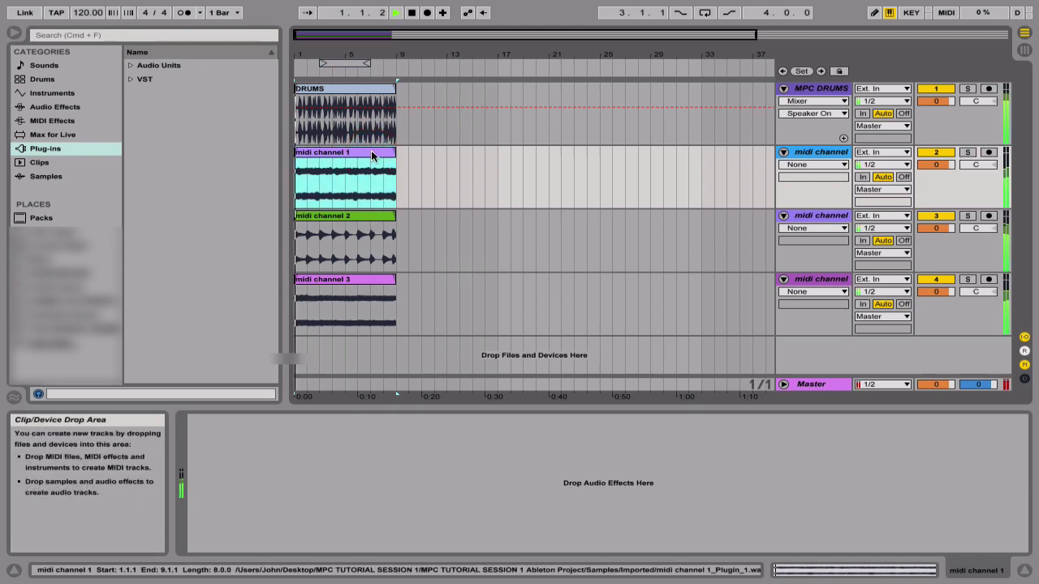
pyautogui.press('space')
pyautogui.hotkey('ctrl', 'r')
pyautogui.write('STRINGS')
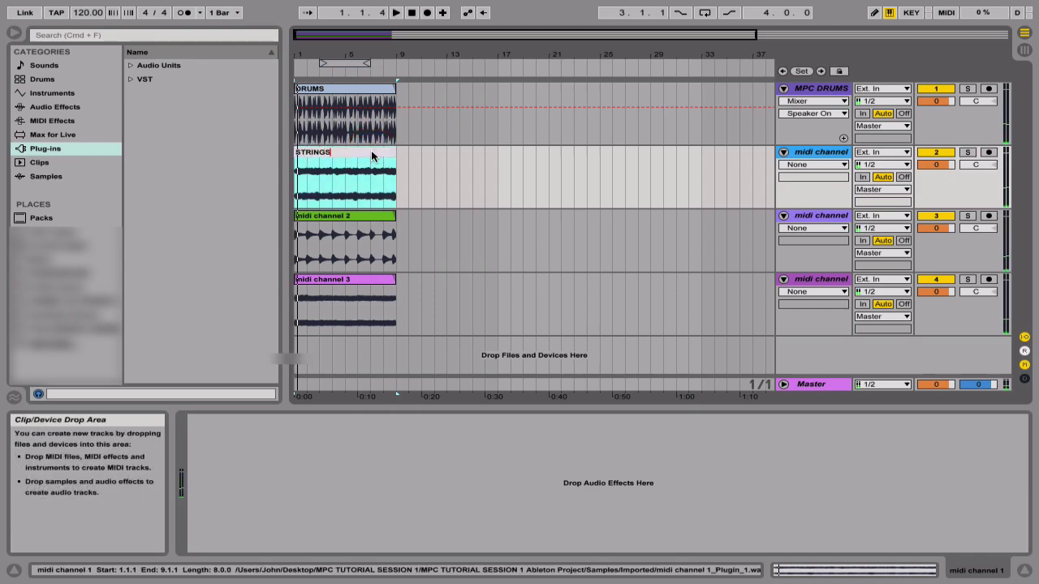
pyautogui.press('Return')
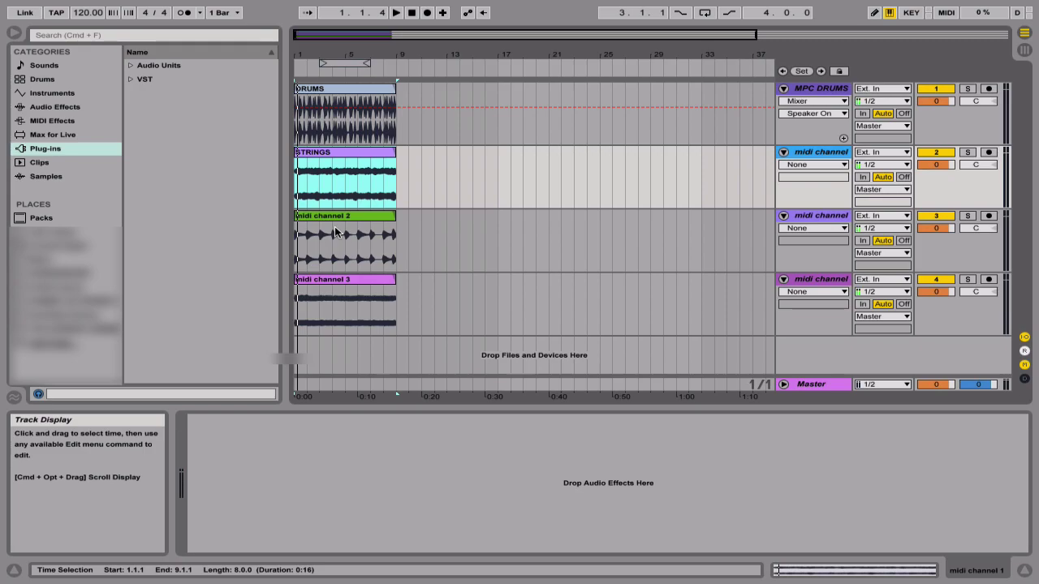
pyautogui.press('super+Tab')
pyautogui.press('super+Tab')
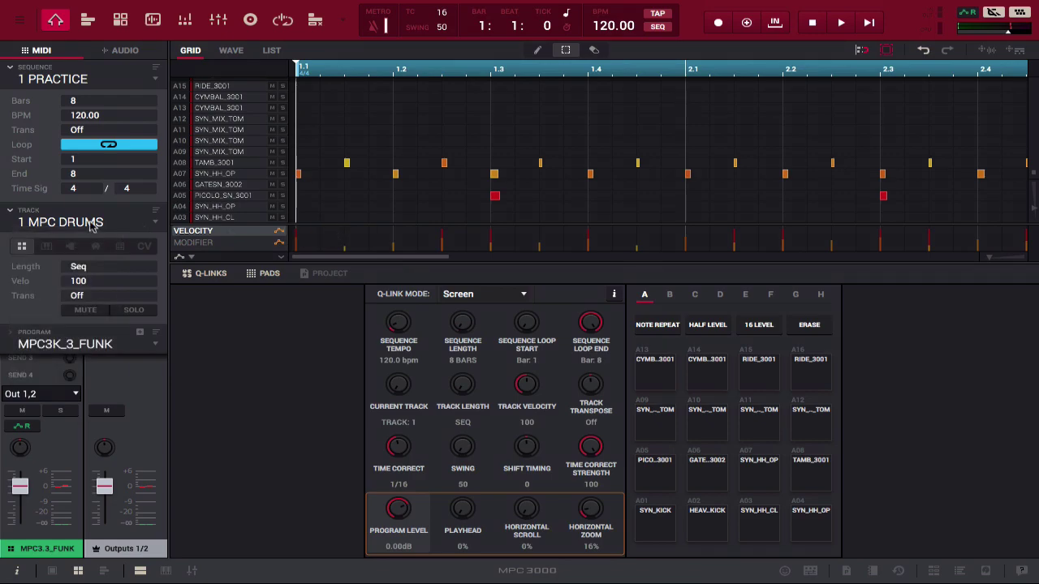
# - Keep 1 MPC DRUMS as the selected track and open File > Export > As Ableton Live Set
pyautogui.click(155, 222)
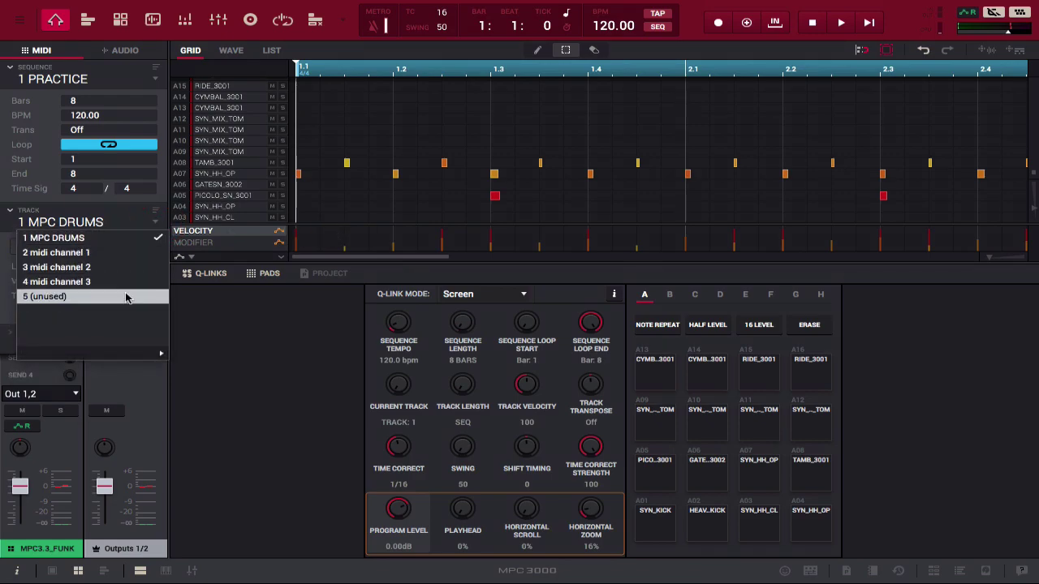
pyautogui.click(158, 224)
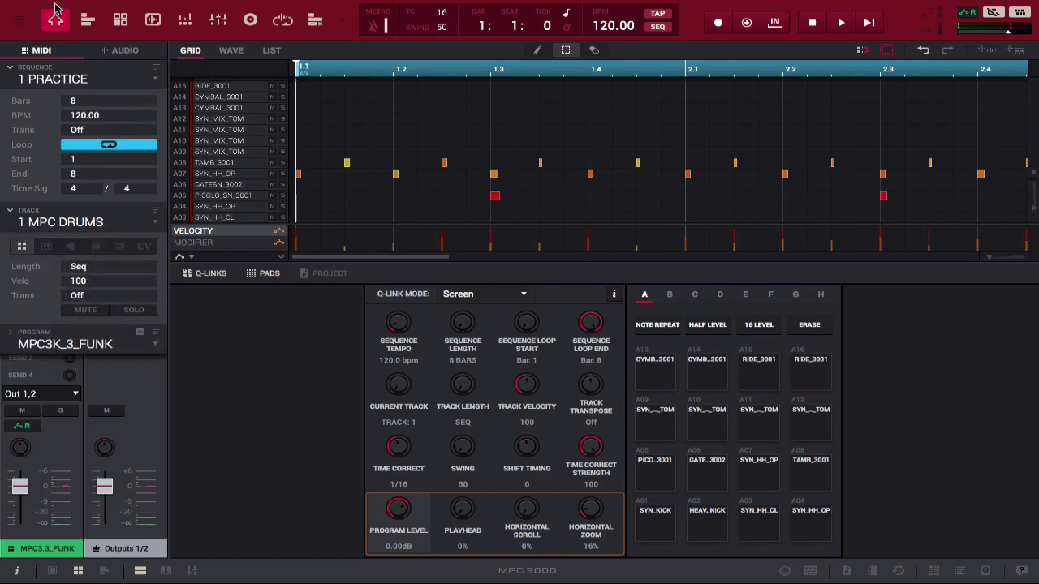
pyautogui.moveTo(57, 3)
pyautogui.click(94, 7)
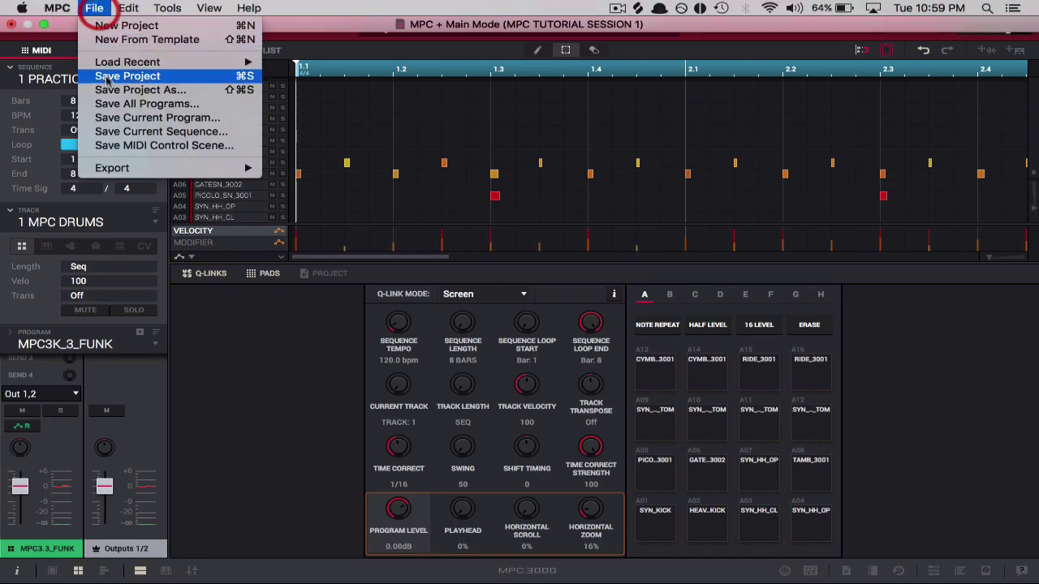
pyautogui.moveTo(112, 168)
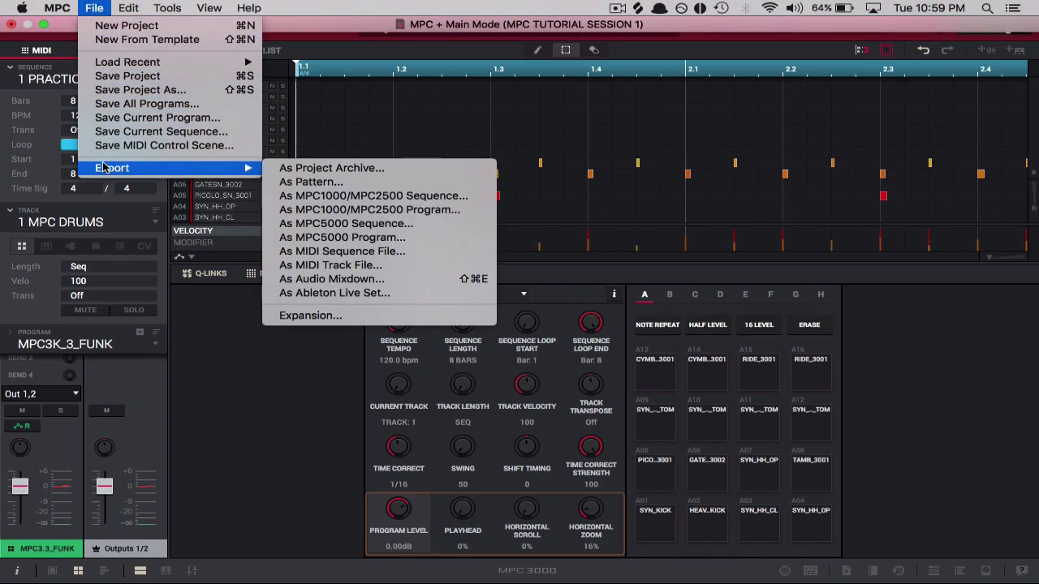
pyautogui.click(361, 294)
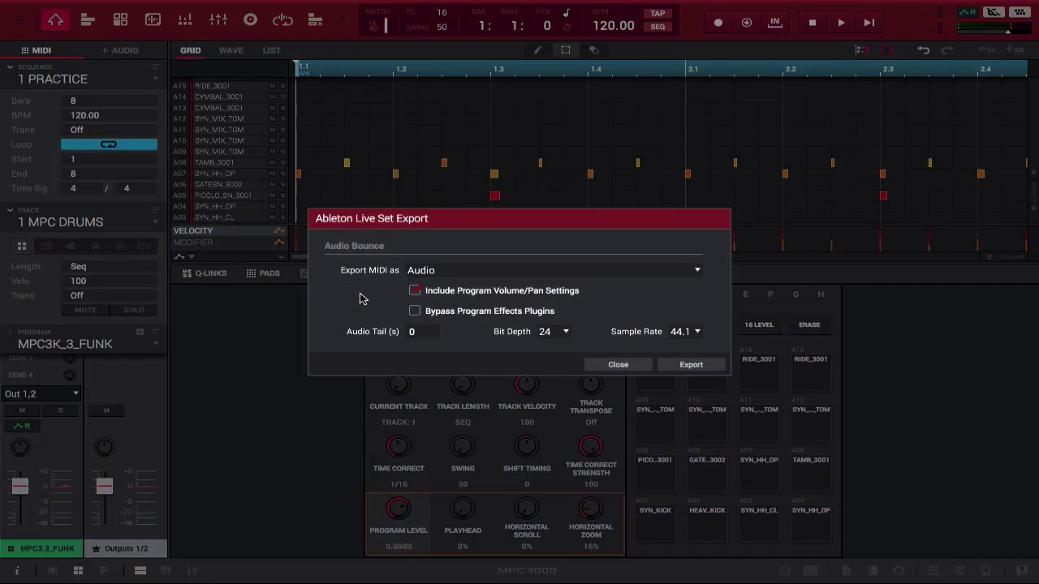
# - Change Export MIDI as from Audio to MIDI and export the Live Set
pyautogui.click(422, 272)
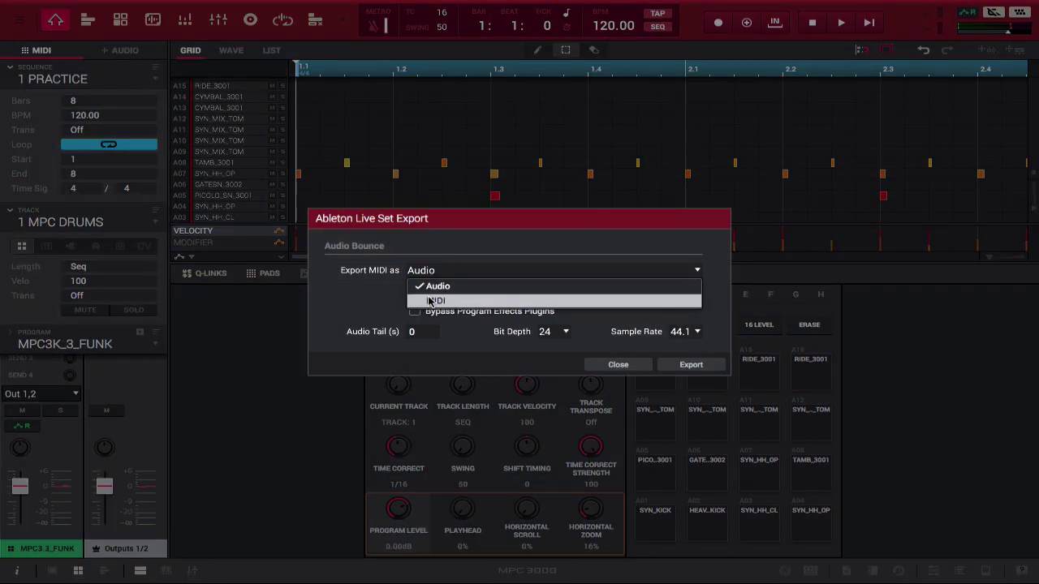
pyautogui.click(379, 297)
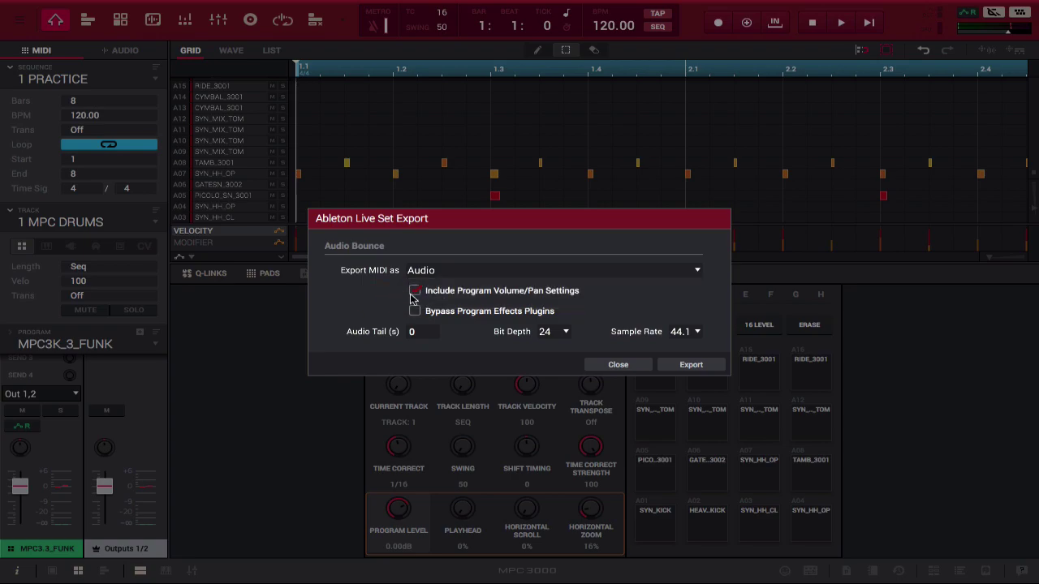
pyautogui.click(452, 270)
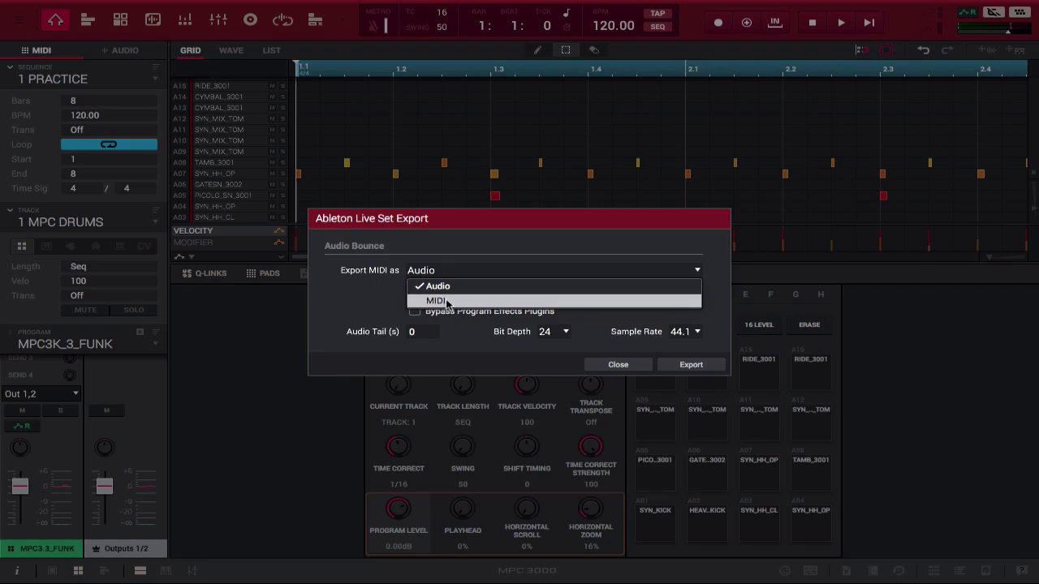
pyautogui.click(446, 301)
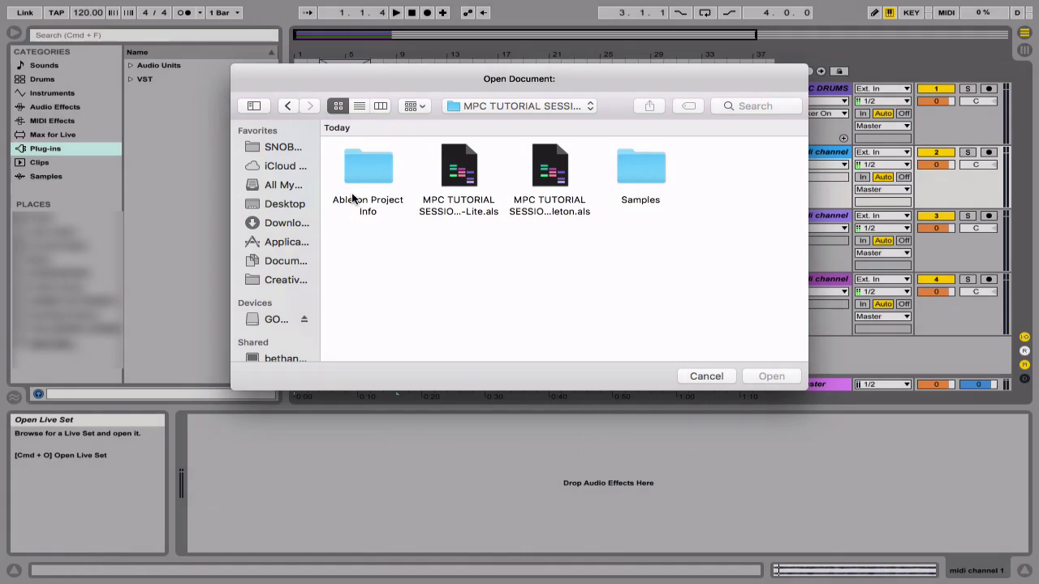
# - Open the second exported .als set in Live, choosing Don't Save for the current set
pyautogui.doubleClick(550, 166)
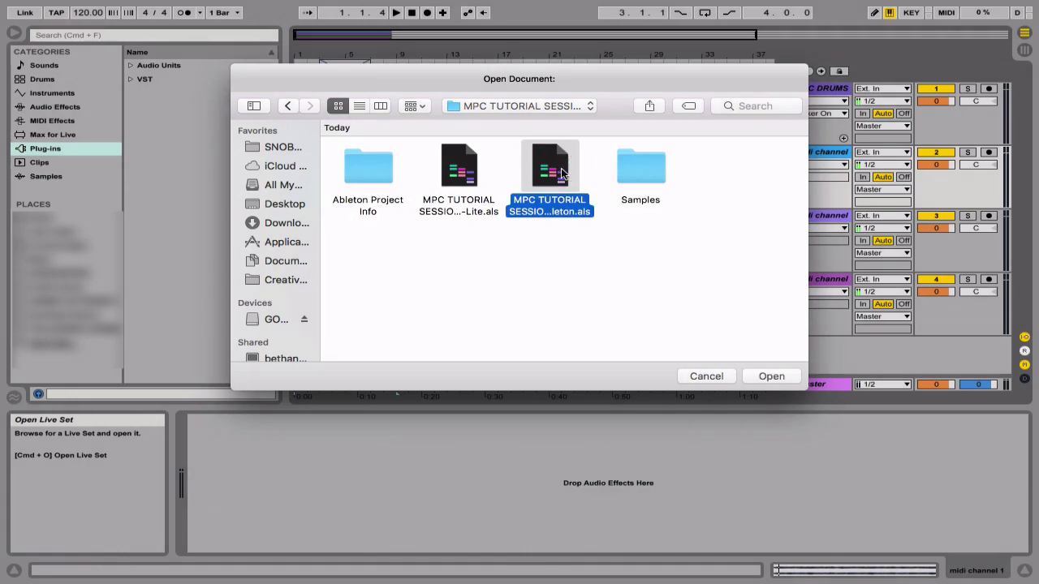
pyautogui.click(394, 316)
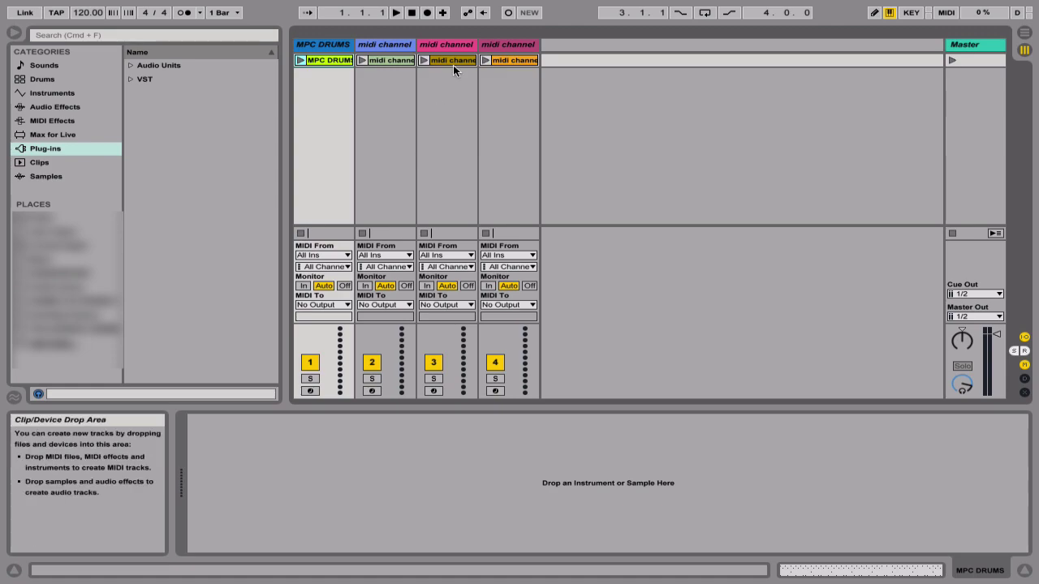
# - Place the MPC DRUMS clip in the arrangement, unfold its track, and start the loop at bar 1
pyautogui.moveTo(319, 60); pyautogui.dragTo(297, 91)
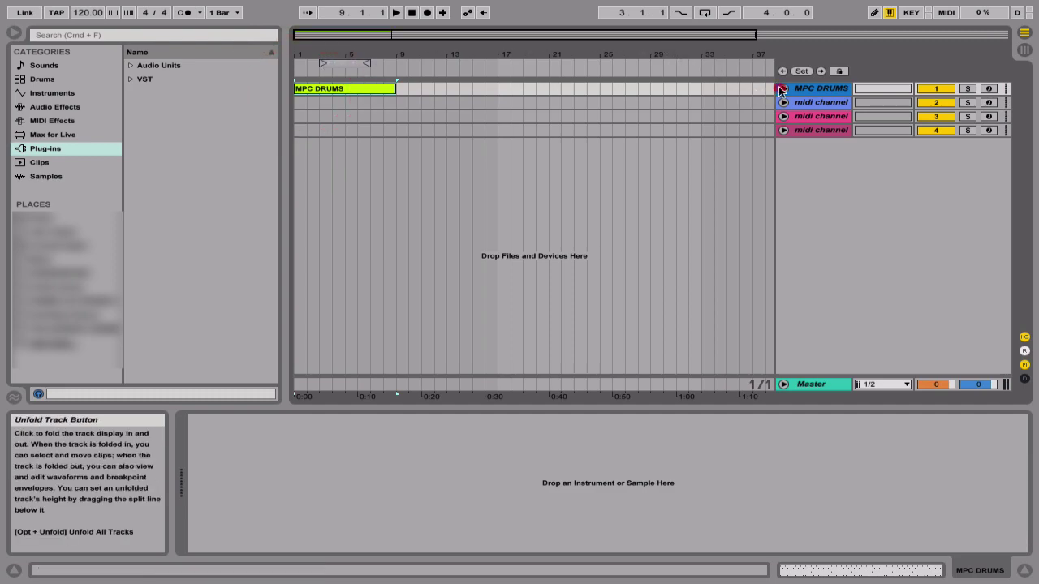
pyautogui.click(781, 87)
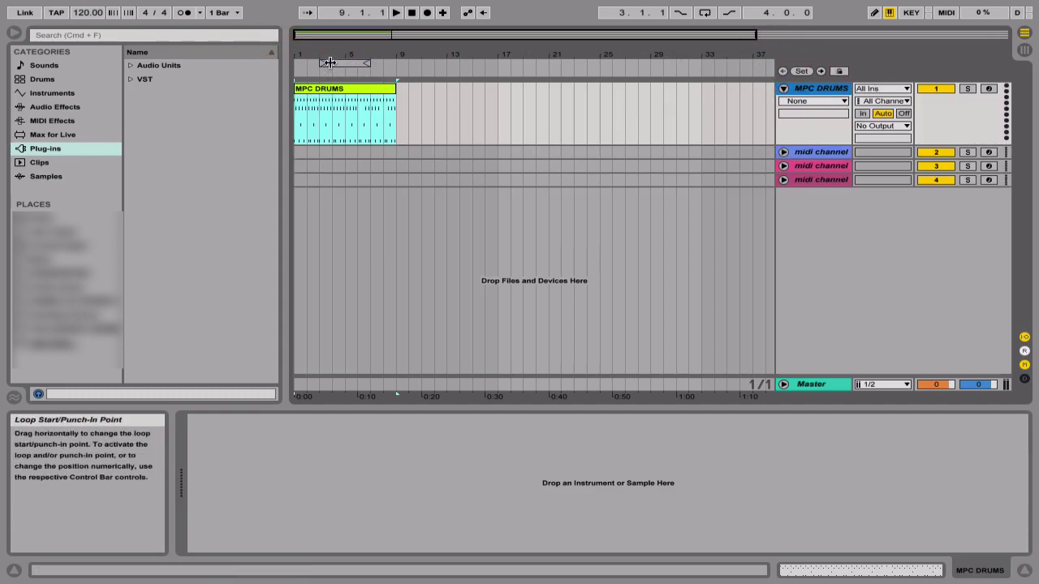
pyautogui.moveTo(329, 63); pyautogui.dragTo(670, 112)
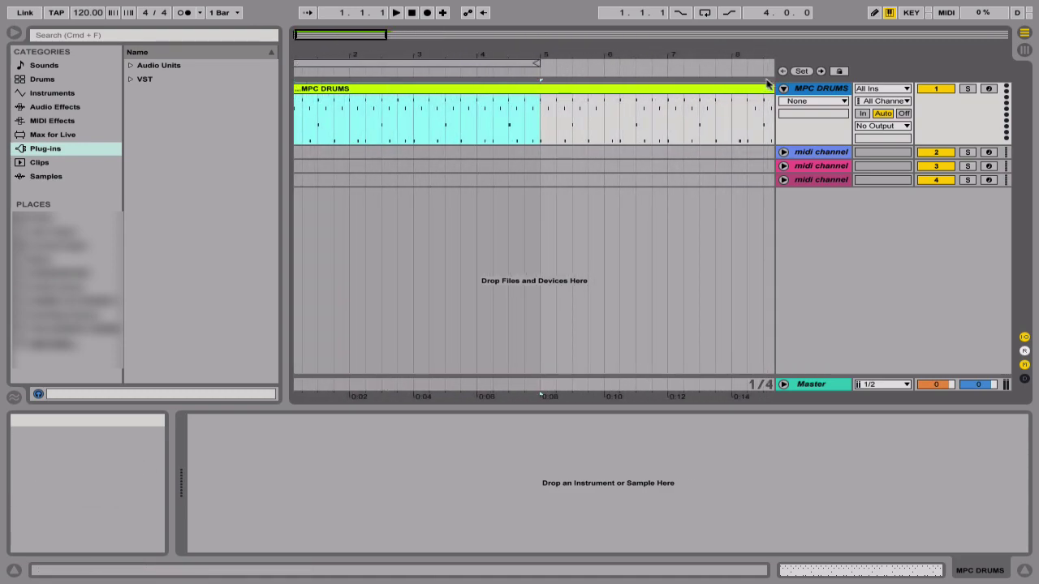
# - Show the MPC DRUMS clip's eight bars of drum notes in the note editor and play them back
pyautogui.click(809, 90)
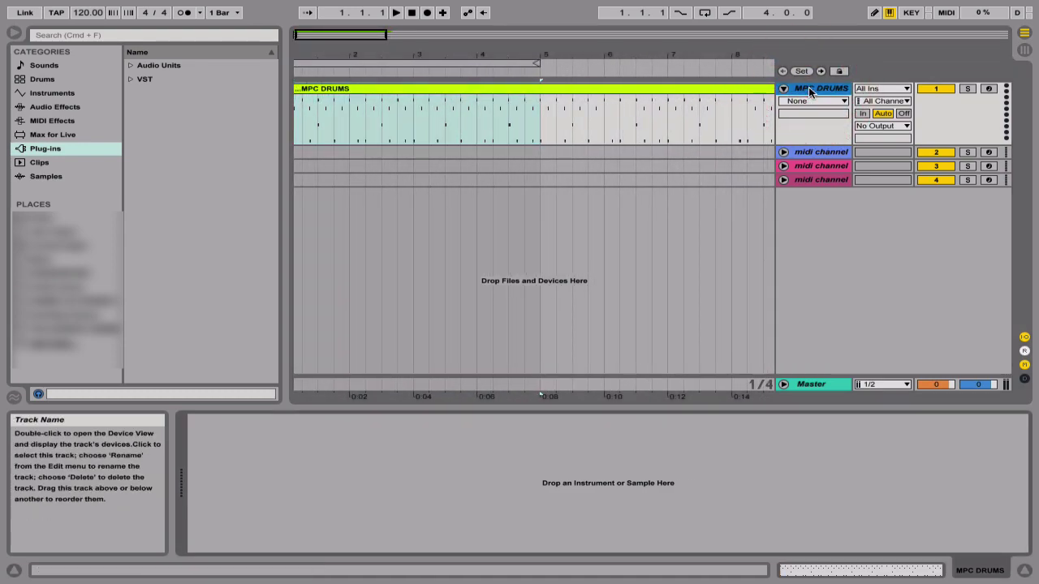
pyautogui.click(667, 91)
pyautogui.doubleClick(668, 92)
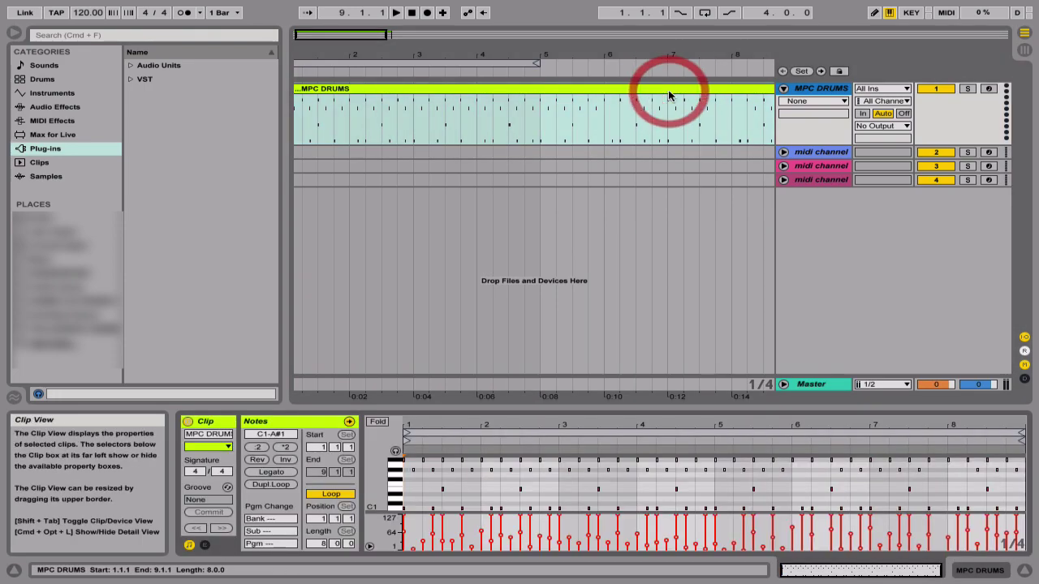
pyautogui.press('space')
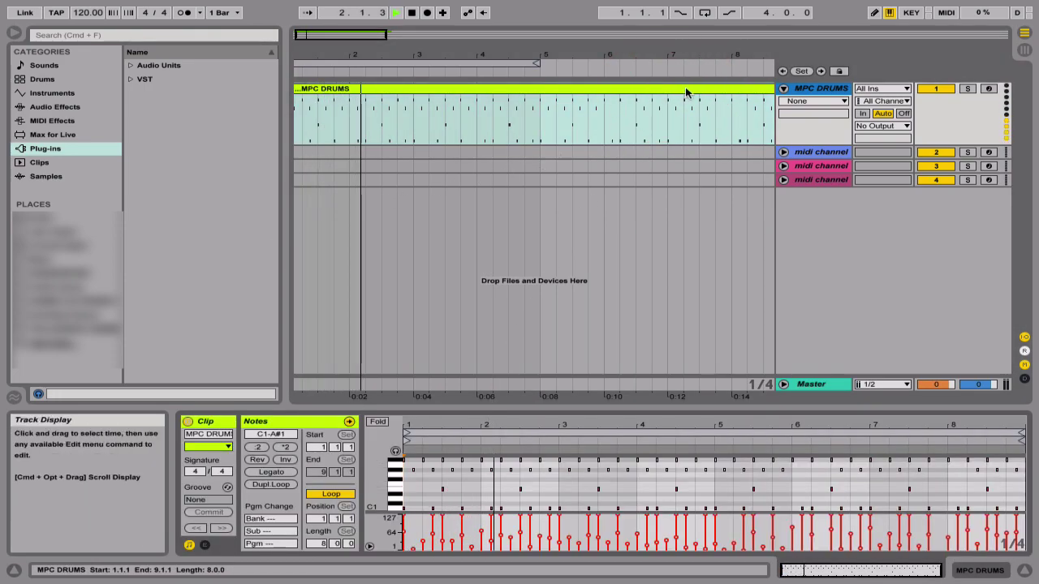
pyautogui.rightClick(819, 88)
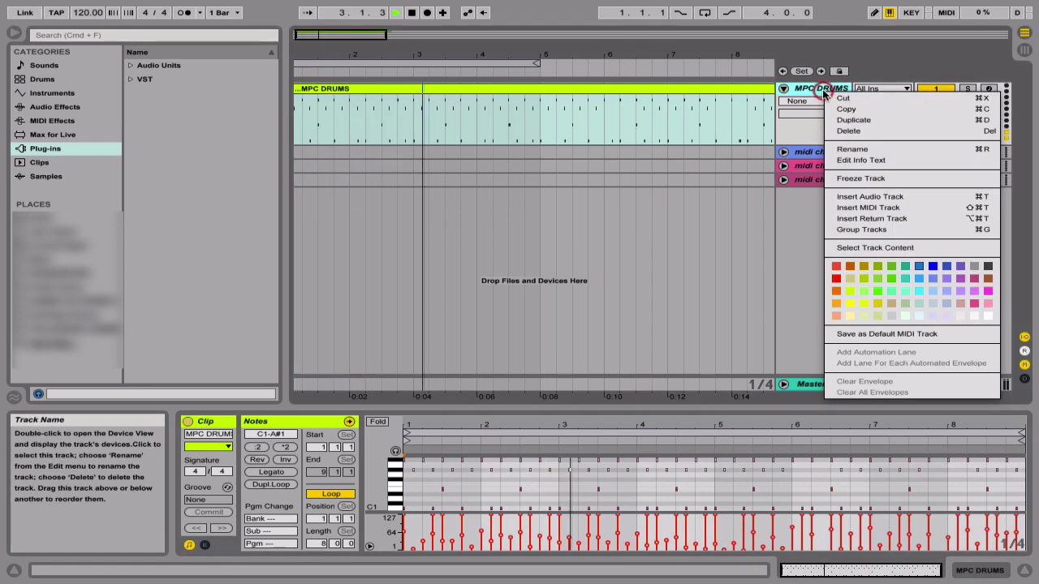
pyautogui.press('Escape')
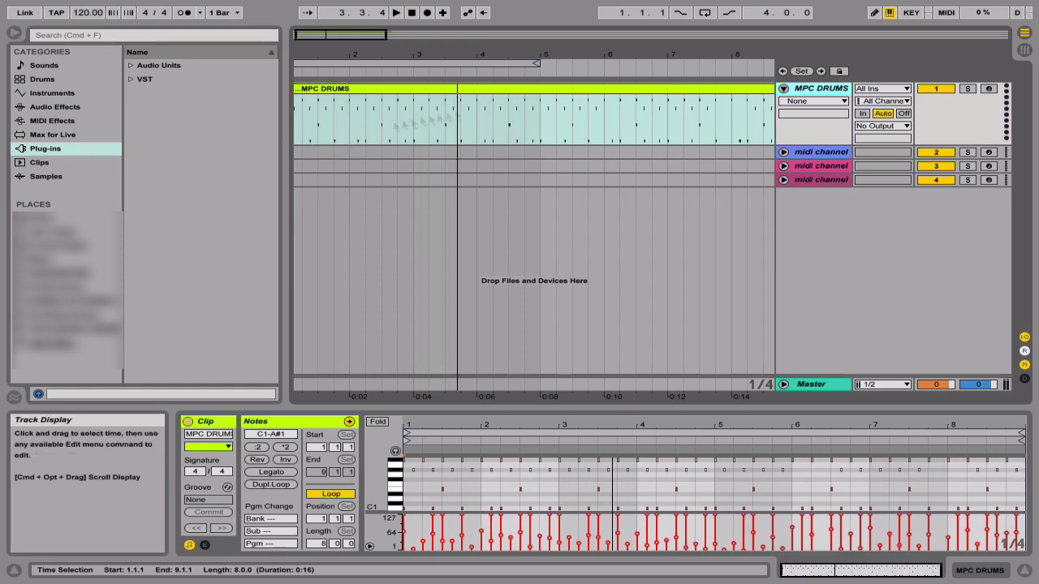
# - Unfold track 2 to show the midi channel 1 clip's notes (C2–E3) across bars 1–8
pyautogui.click(1029, 51)
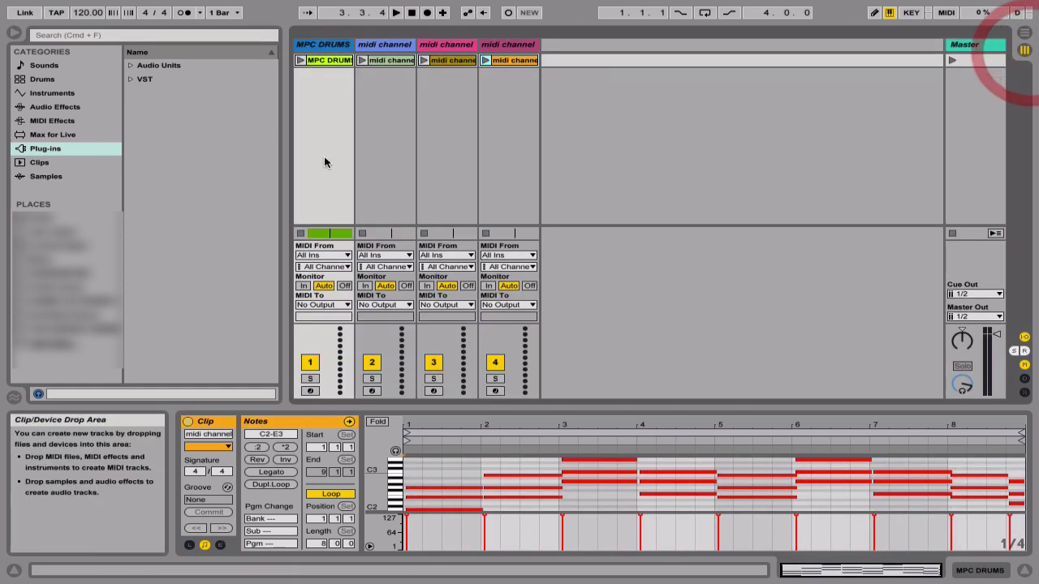
pyautogui.press('Right')
pyautogui.press('Right')
pyautogui.press('Right')
pyautogui.press('Tab')
pyautogui.press('Tab')
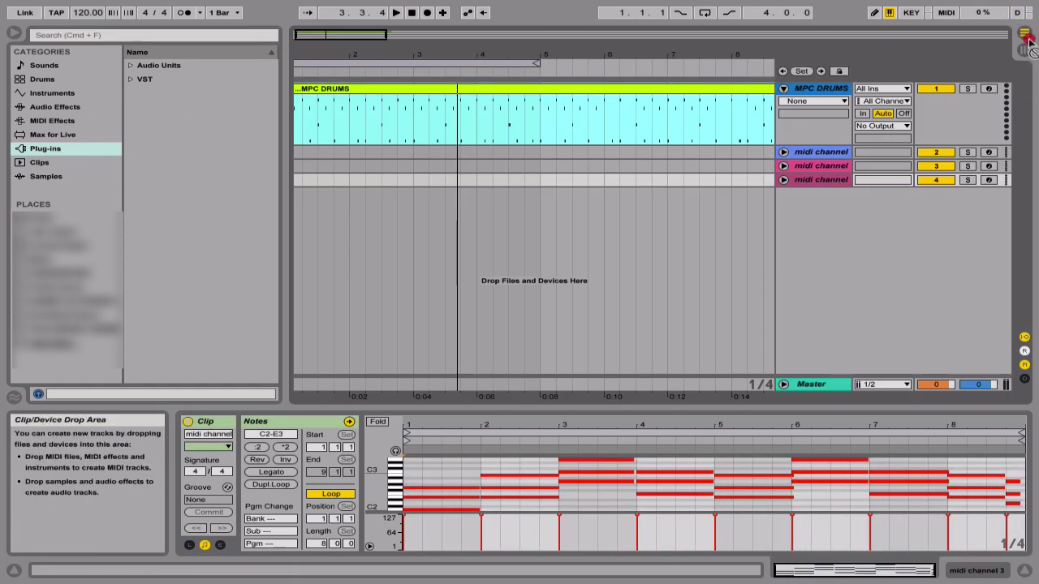
pyautogui.press('Tab')
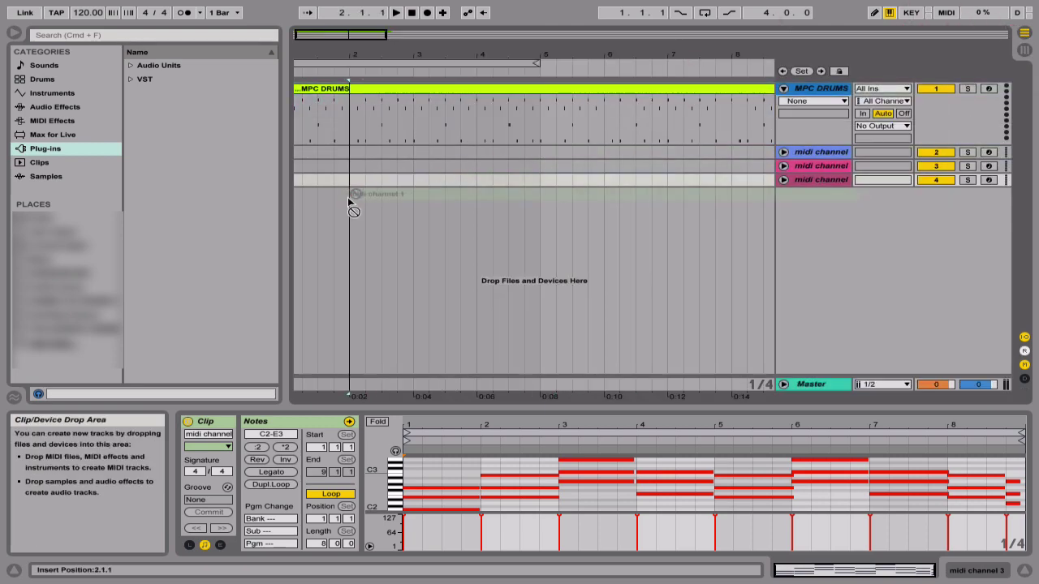
pyautogui.click(301, 153)
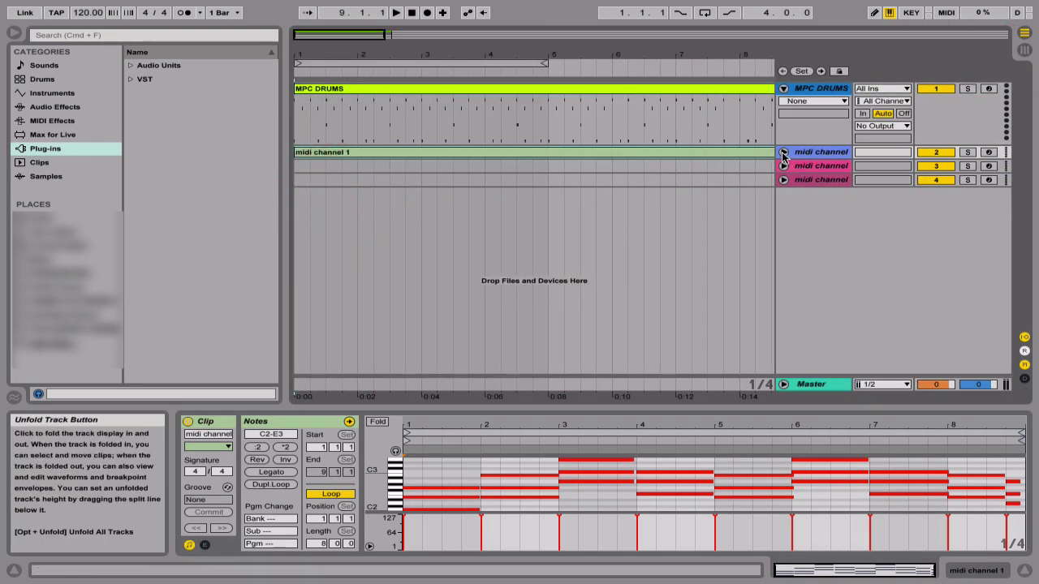
pyautogui.click(783, 152)
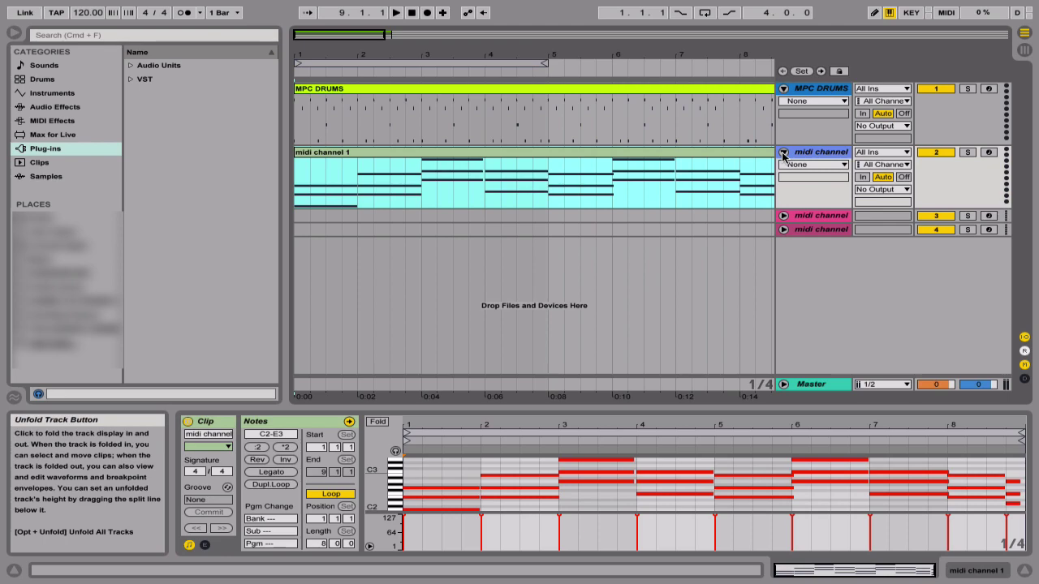